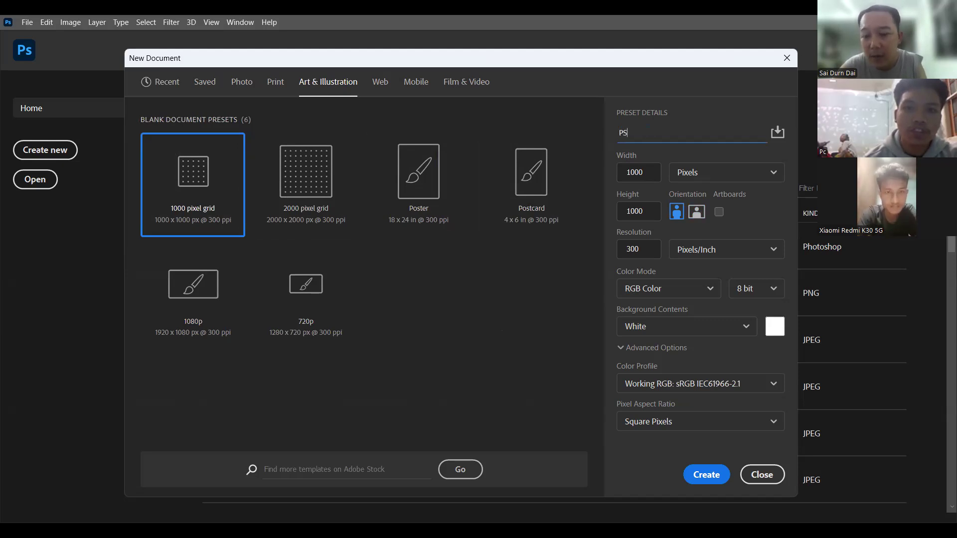
Step: Enter the new document's name as "PS_Text Alingement & Paragraph"
text(_)
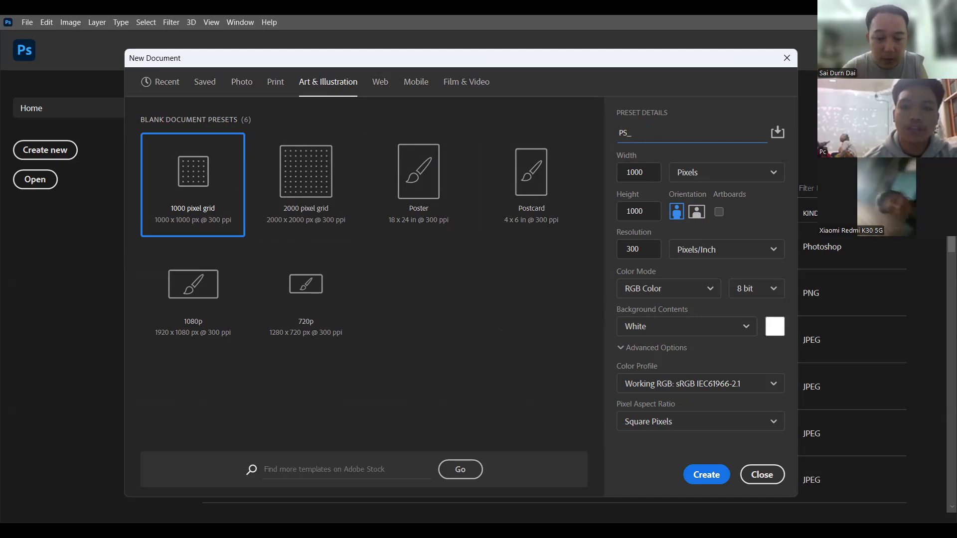
text(Text)
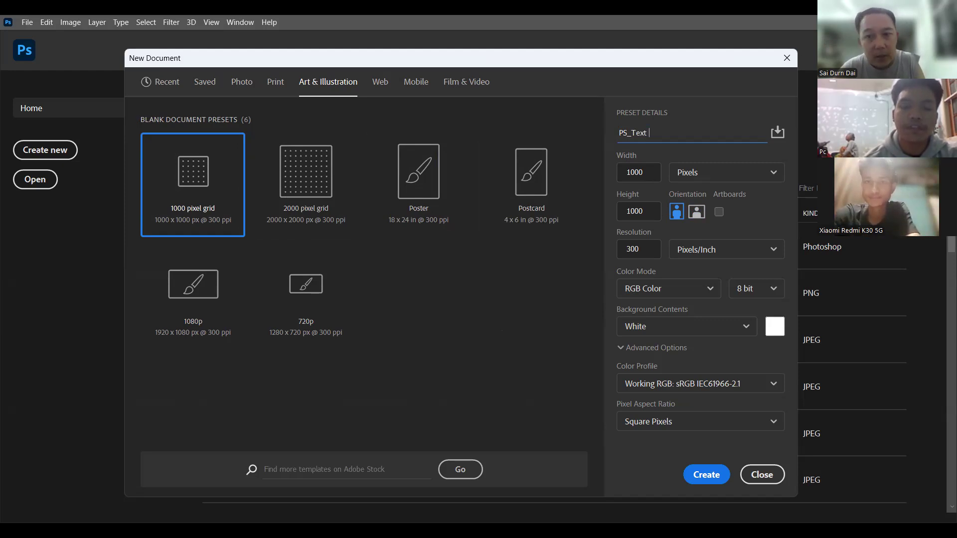
text(Alin)
text(e)
key(BackSpace)
text(g)
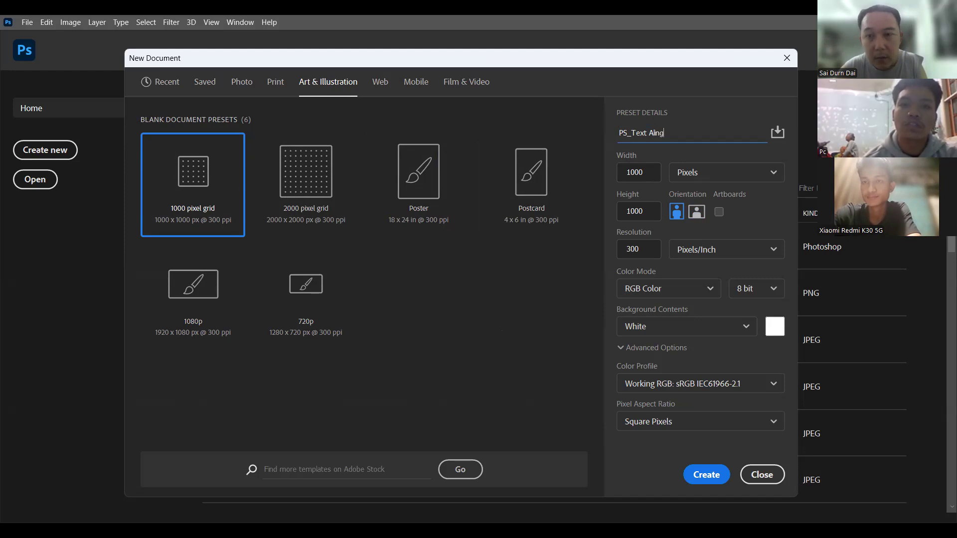
text(emen)
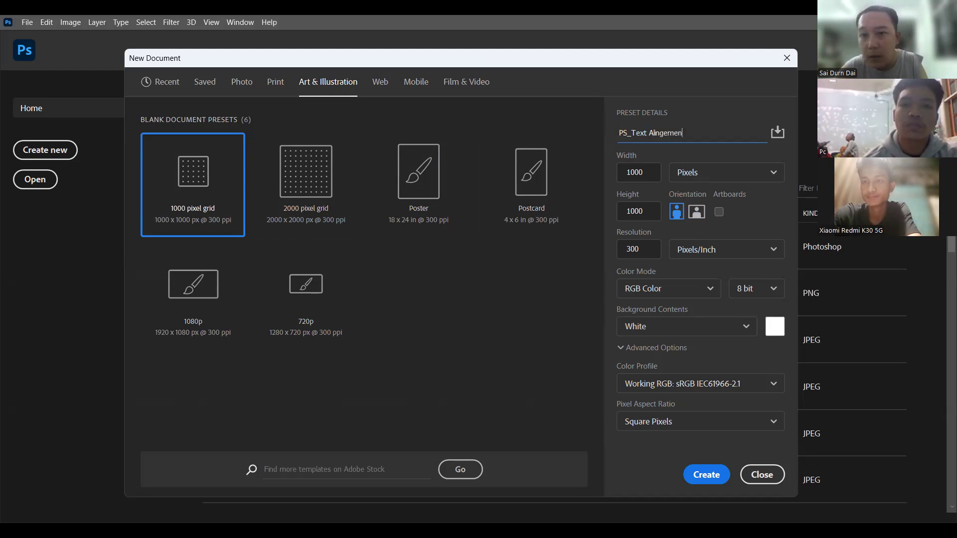
text(t & Paragra)
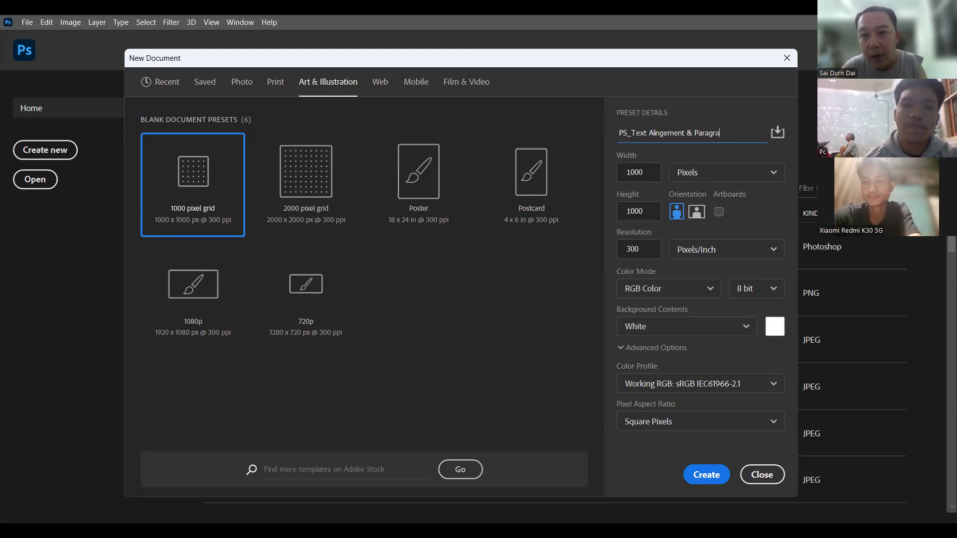
text(ph)
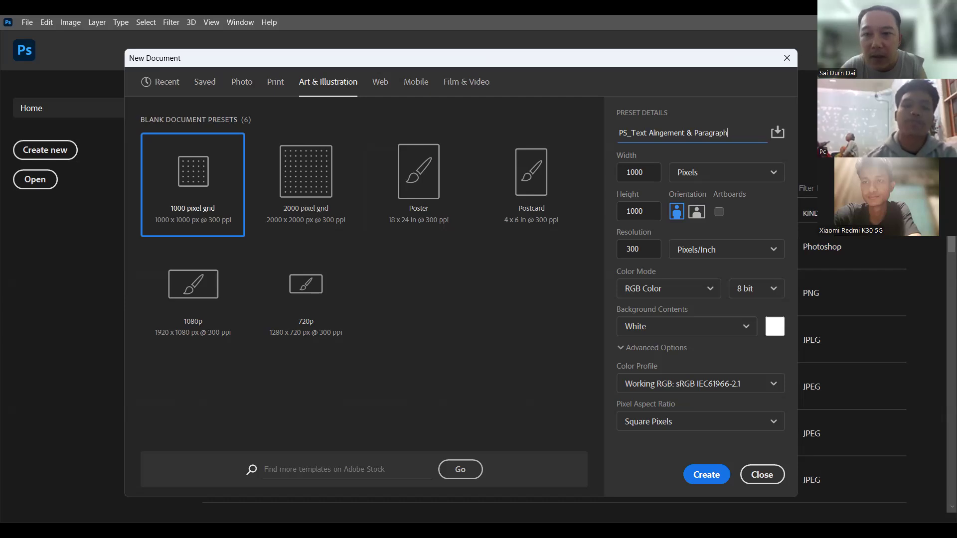
text(_)
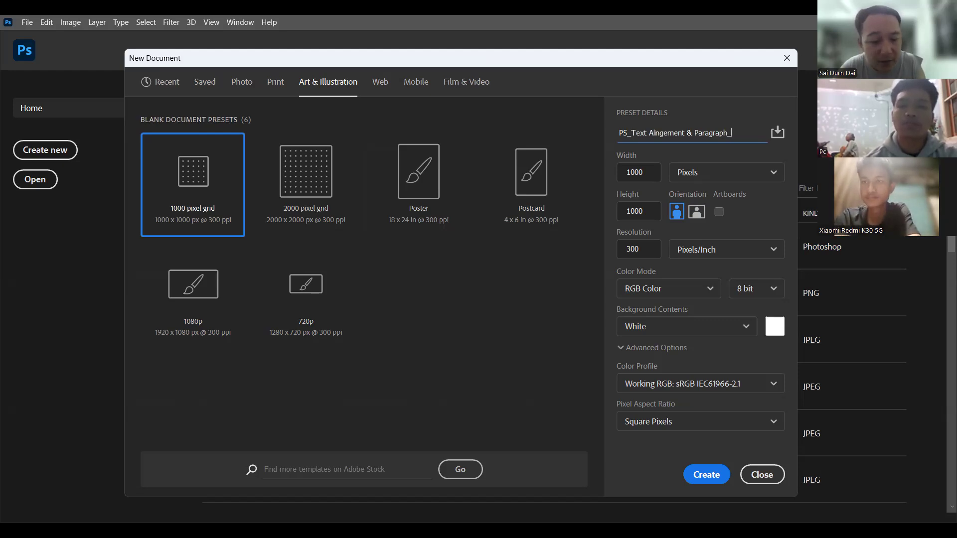
Step: Append the date and version suffix "_20250603_v1" to the new document's name
text(v)
key(BackSpace)
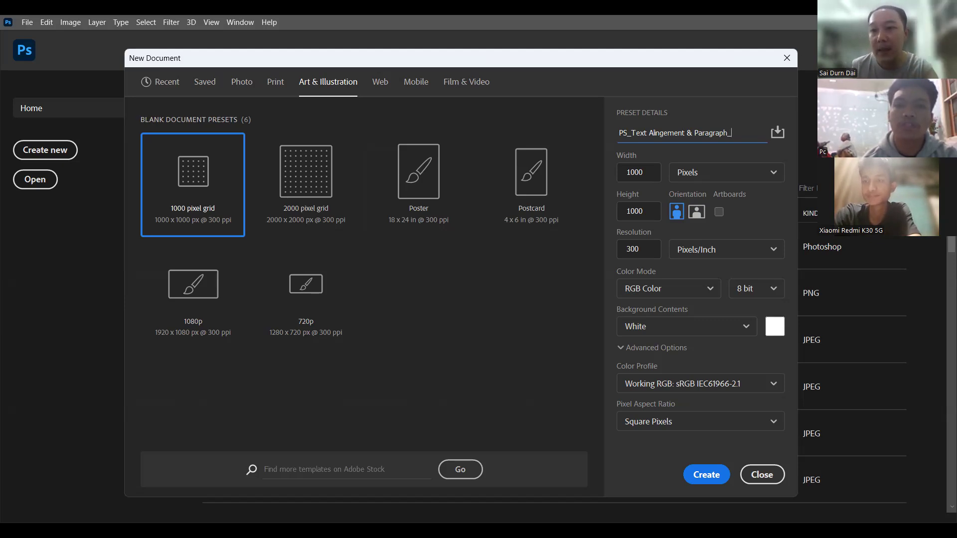
text(2025)
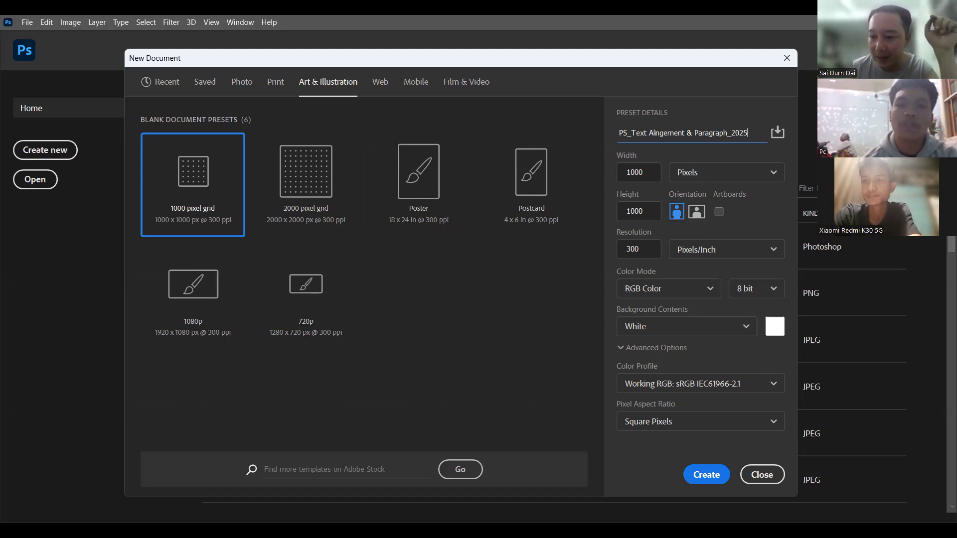
text(06)
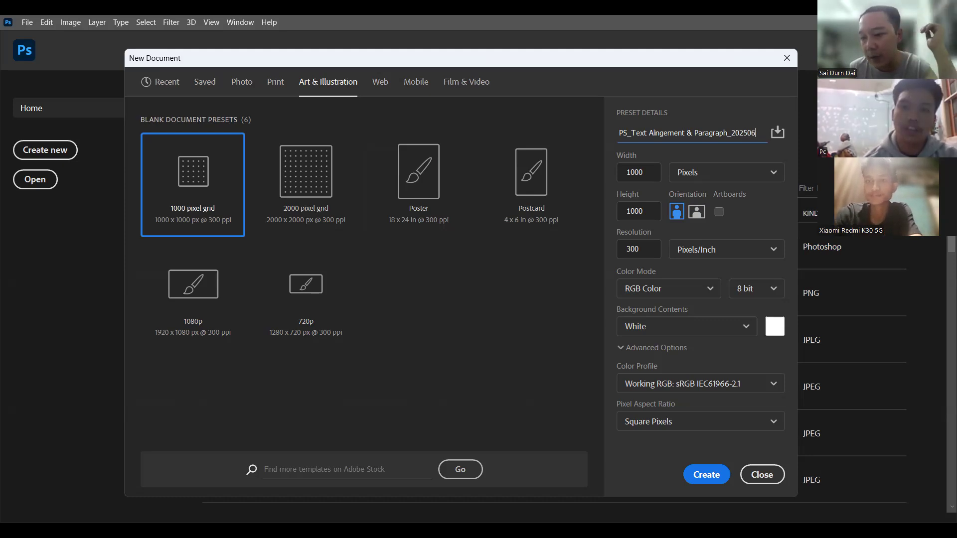
text(03)
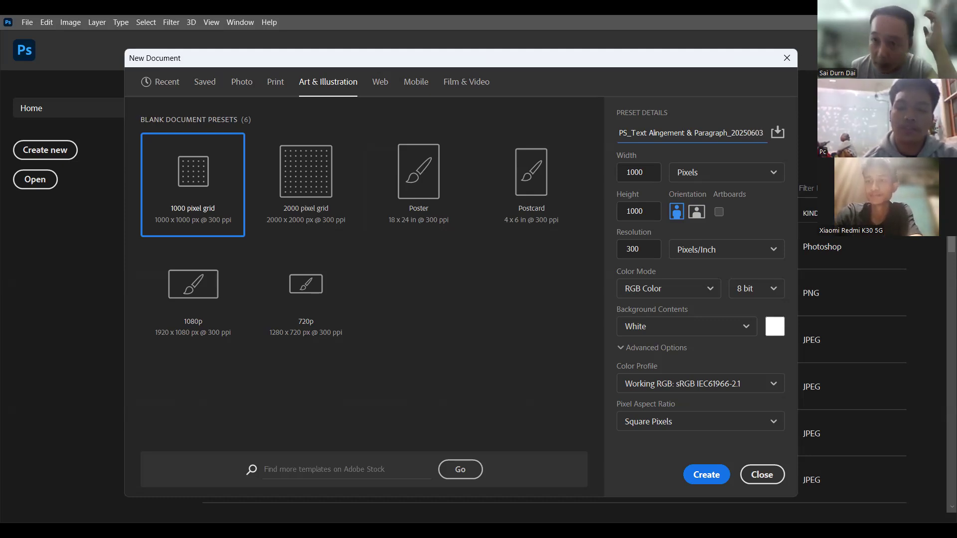
text(_v)
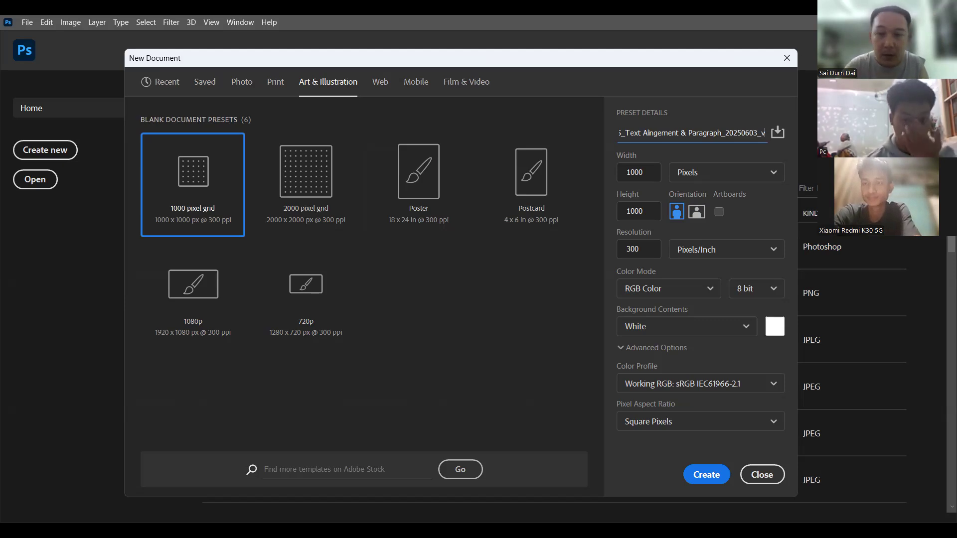
text(1)
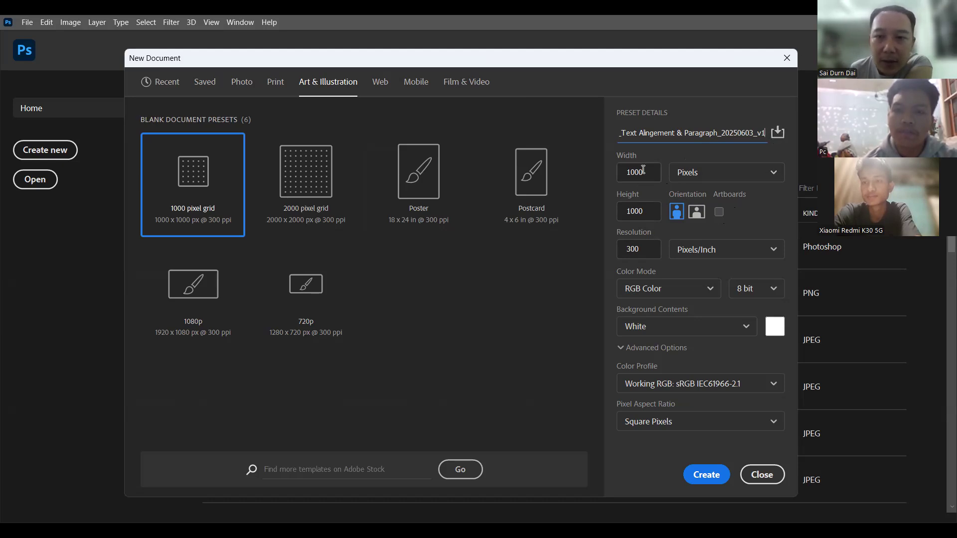
Step: Switch the new document's color mode to CMYK Color and back to RGB Color
click(631, 248)
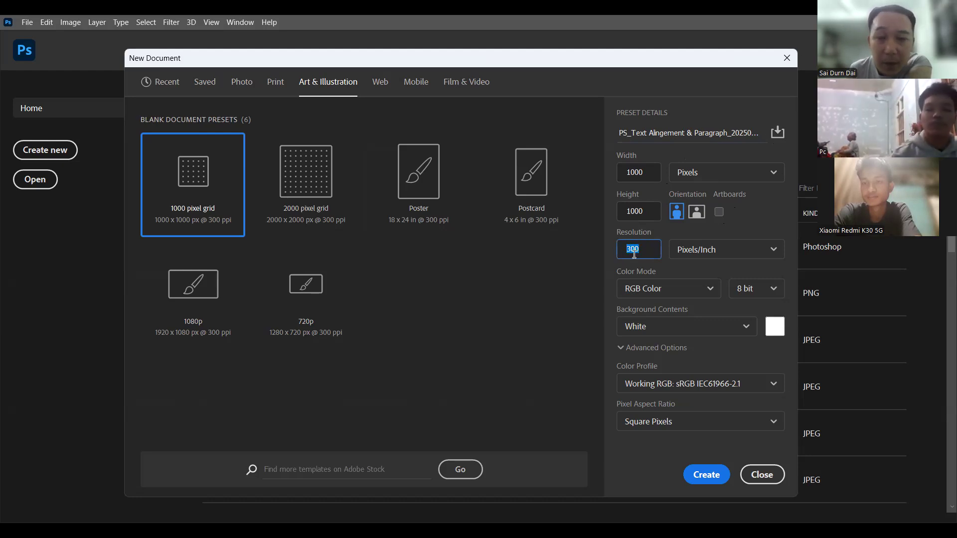
click(684, 289)
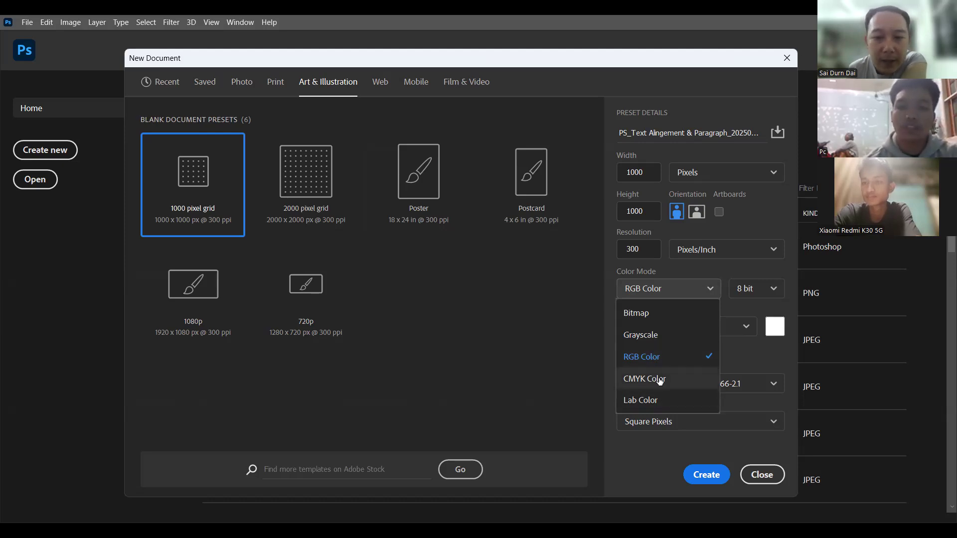
click(644, 380)
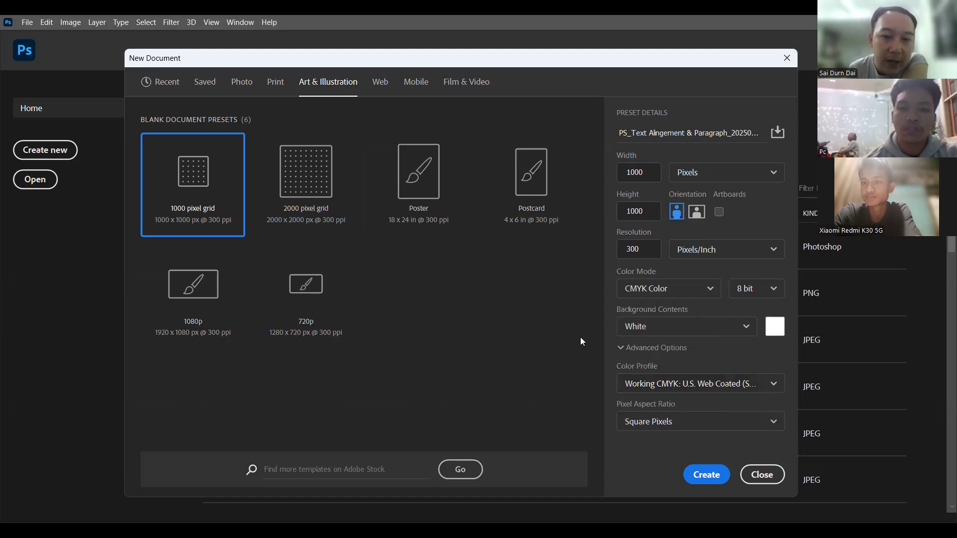
click(641, 291)
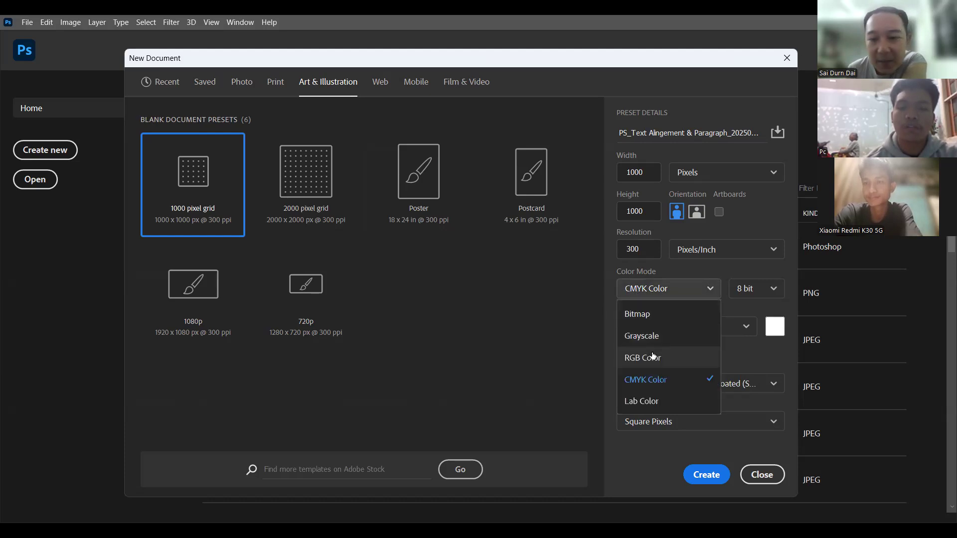
click(653, 356)
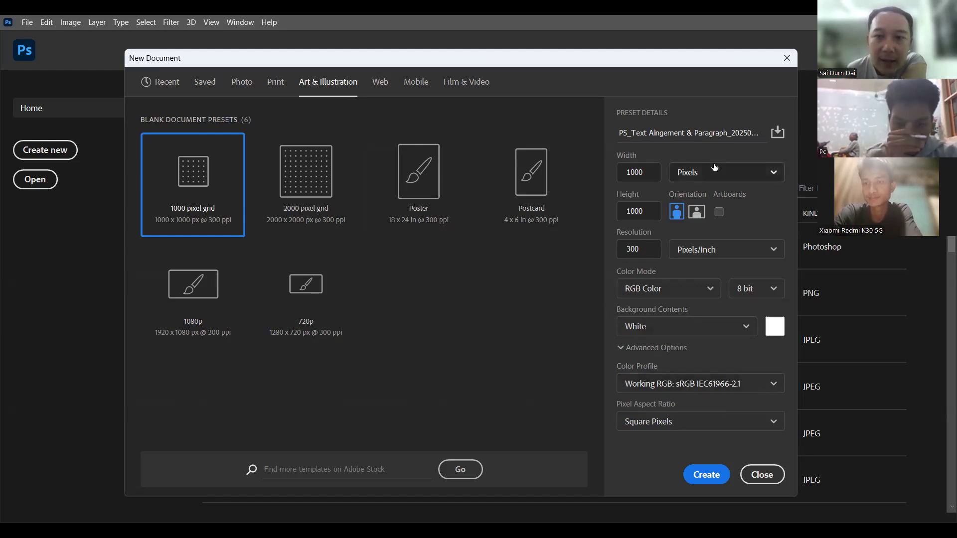
Step: Create the 1000 x 1000 pixel RGB document at 300 pixels/inch with a white background
click(764, 131)
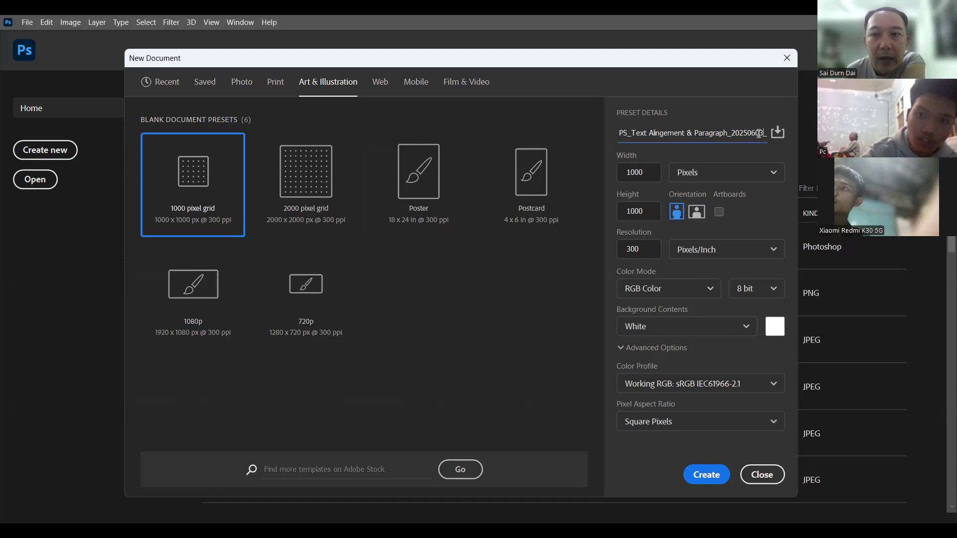
key(BackSpace)
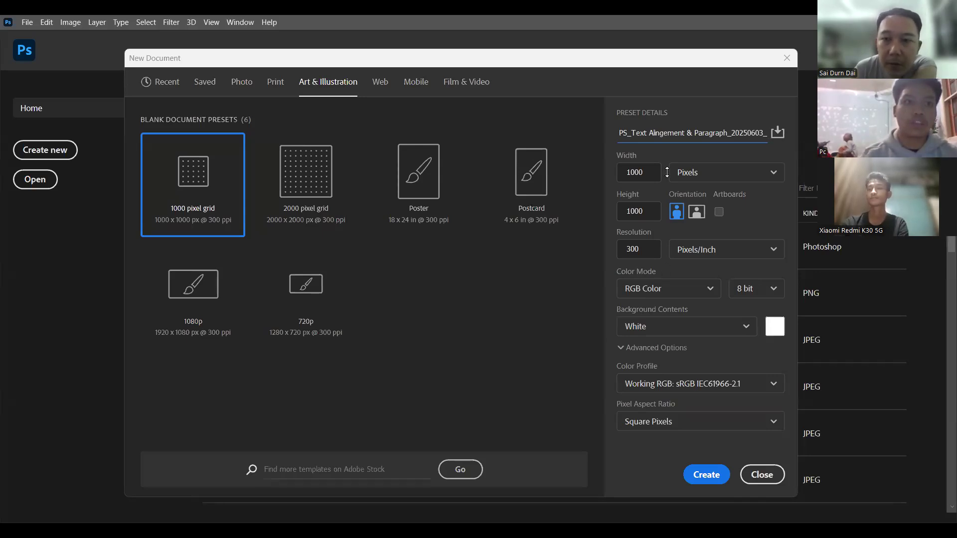
click(706, 476)
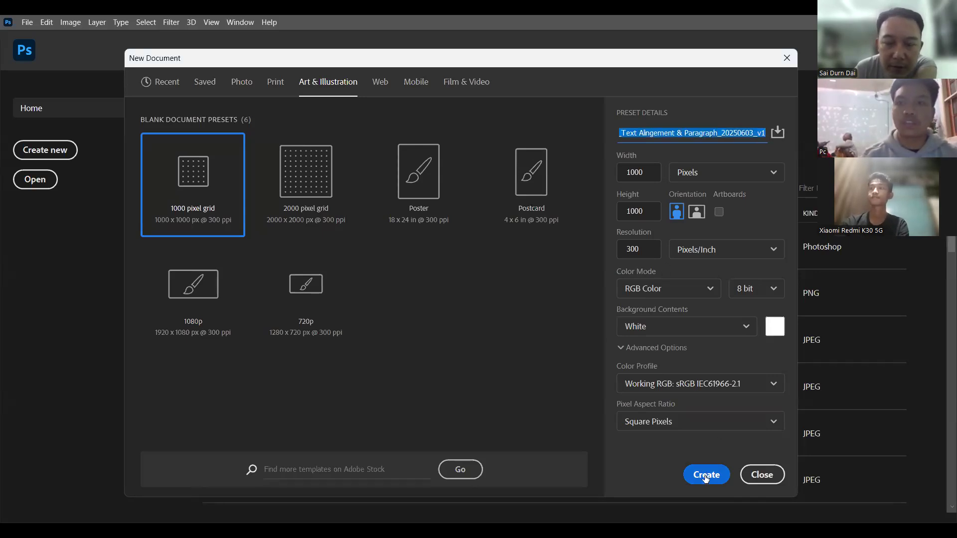
click(706, 476)
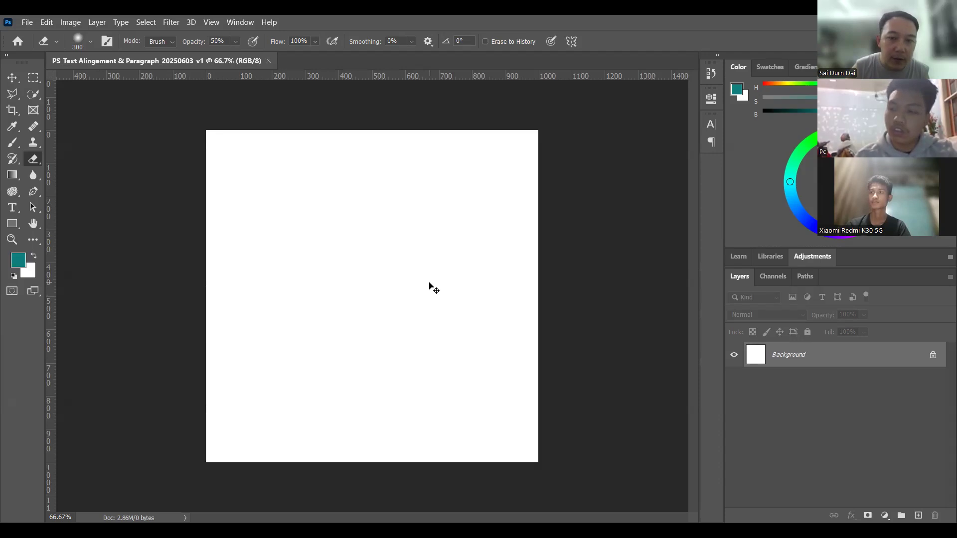
key(v)
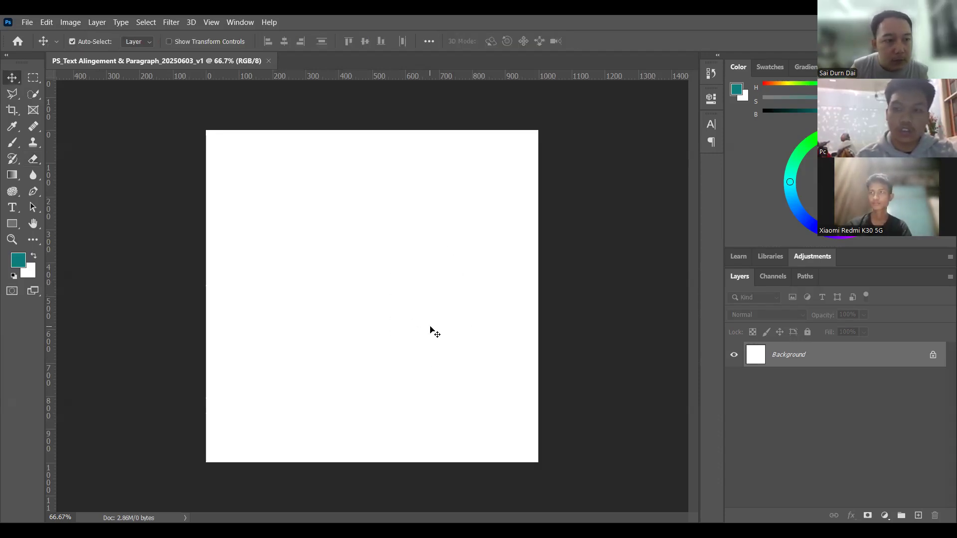
scroll(430, 326, up, 5)
scroll(431, 325, down, 5)
scroll(430, 325, up, 3)
scroll(430, 325, down, 3)
scroll(430, 326, up, 3)
scroll(430, 325, down, 3)
scroll(430, 325, up, 3)
scroll(429, 324, down, 3)
scroll(429, 325, up, 3)
scroll(429, 325, down, 2)
scroll(430, 324, up, 2)
scroll(430, 325, down, 2)
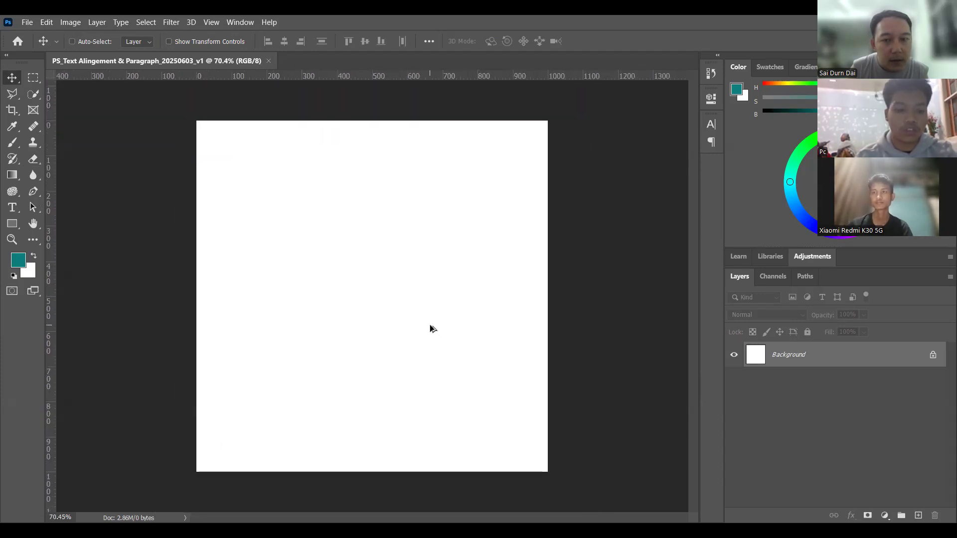
scroll(430, 325, up, 2)
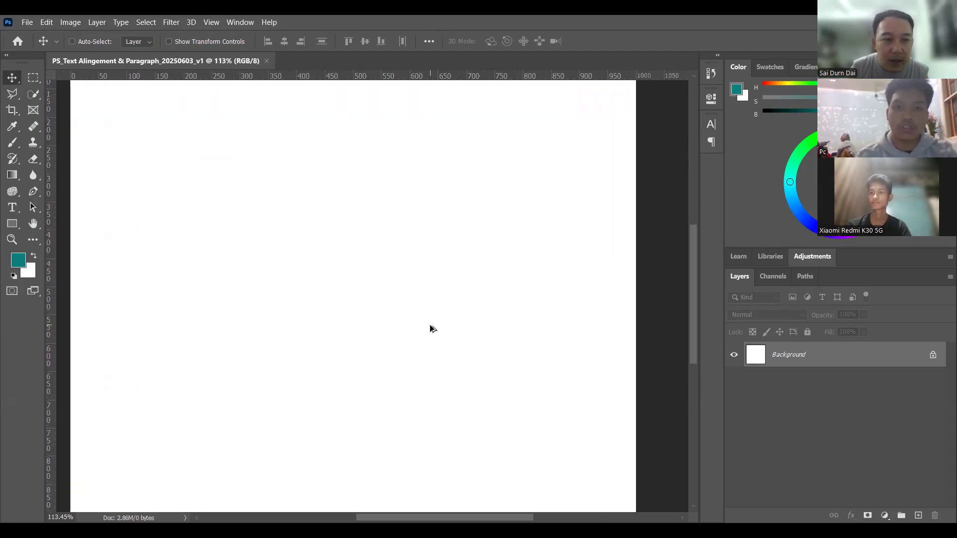
scroll(430, 324, down, 3)
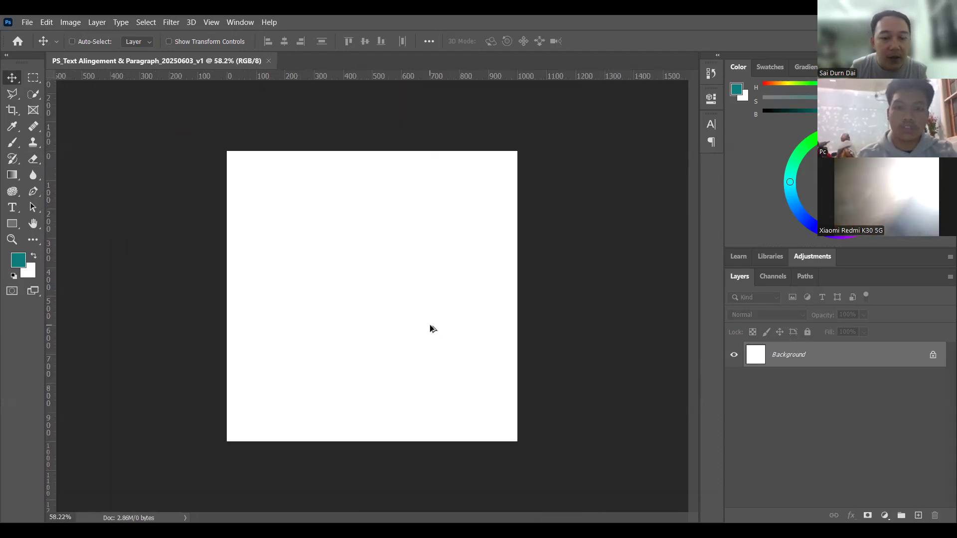
scroll(430, 325, up, 2)
scroll(430, 325, down, 2)
scroll(430, 325, up, 2)
scroll(430, 329, down, 1)
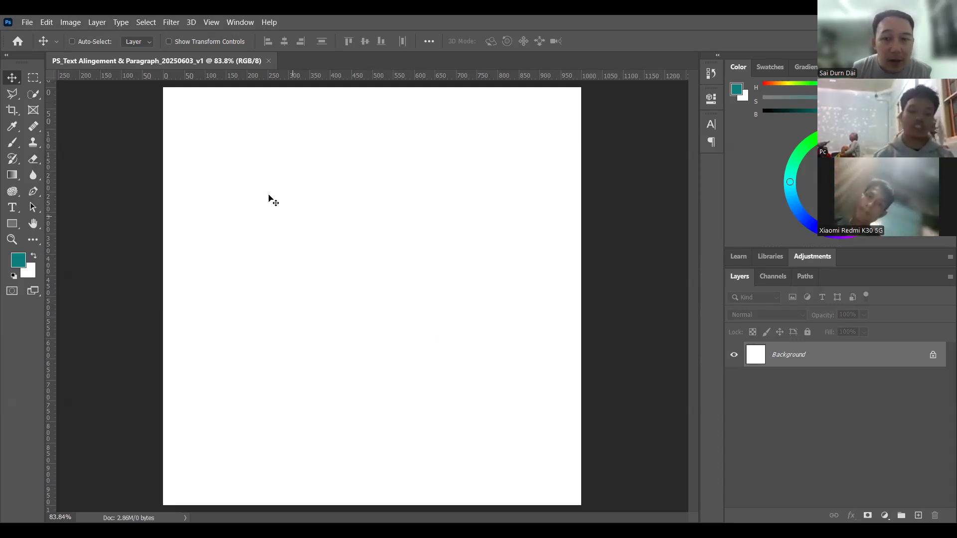
Step: Add the horizontal text "Welcome" in the upper part of the canvas
click(12, 209)
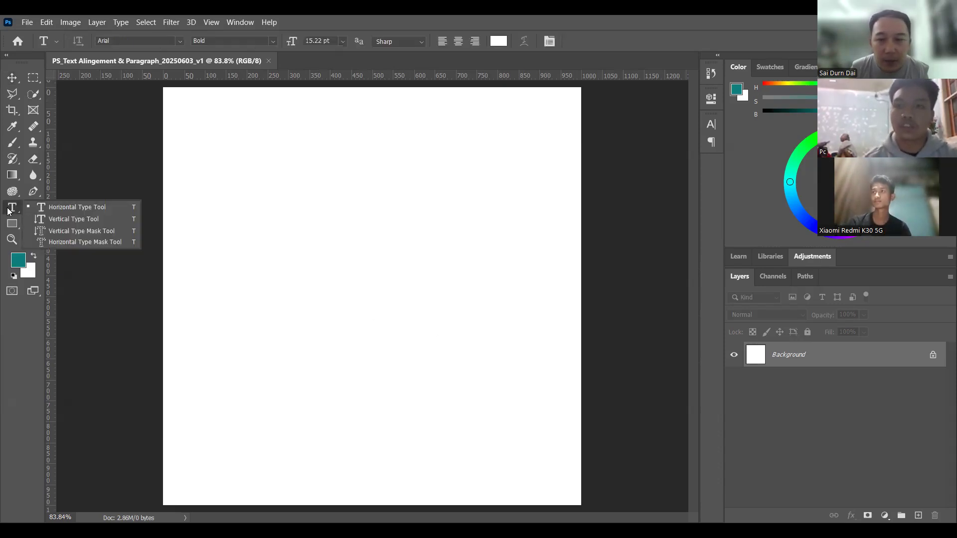
click(80, 206)
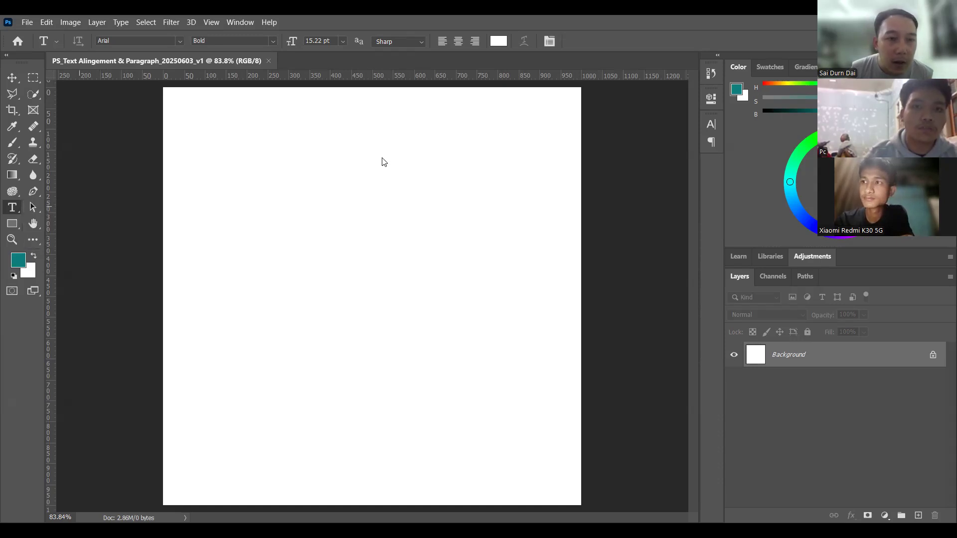
click(261, 192)
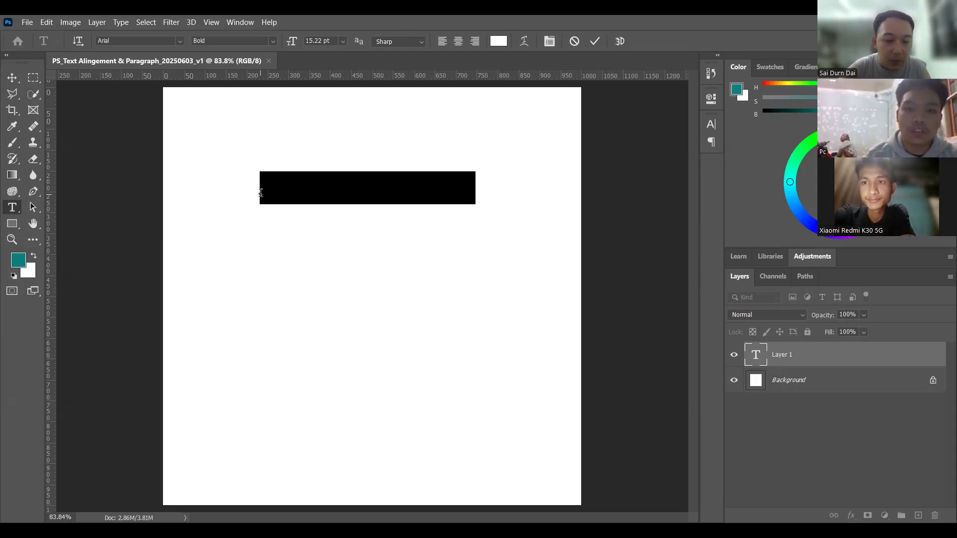
text(Welcome)
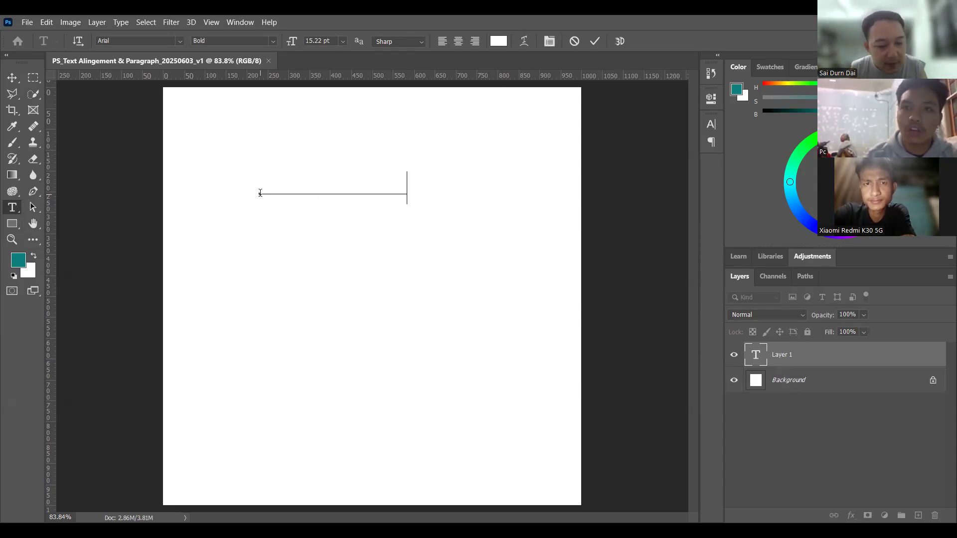
Step: Set the color of the whole "Welcome" text to dark purple #580158
key(ctrl+a)
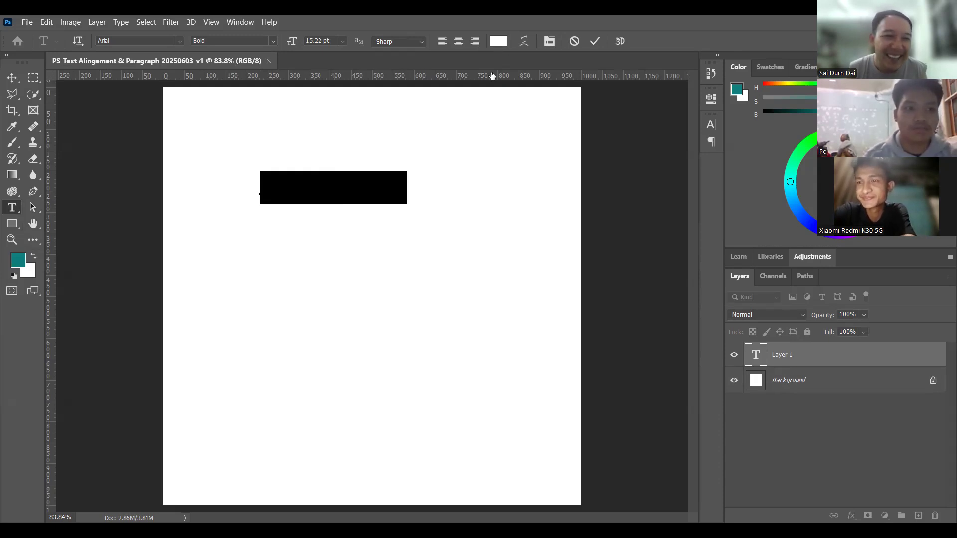
click(494, 48)
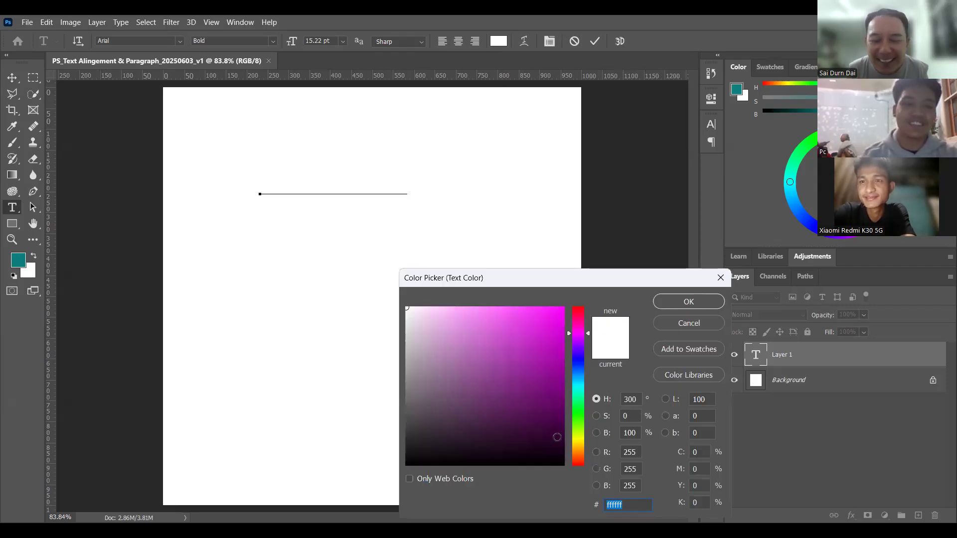
click(562, 412)
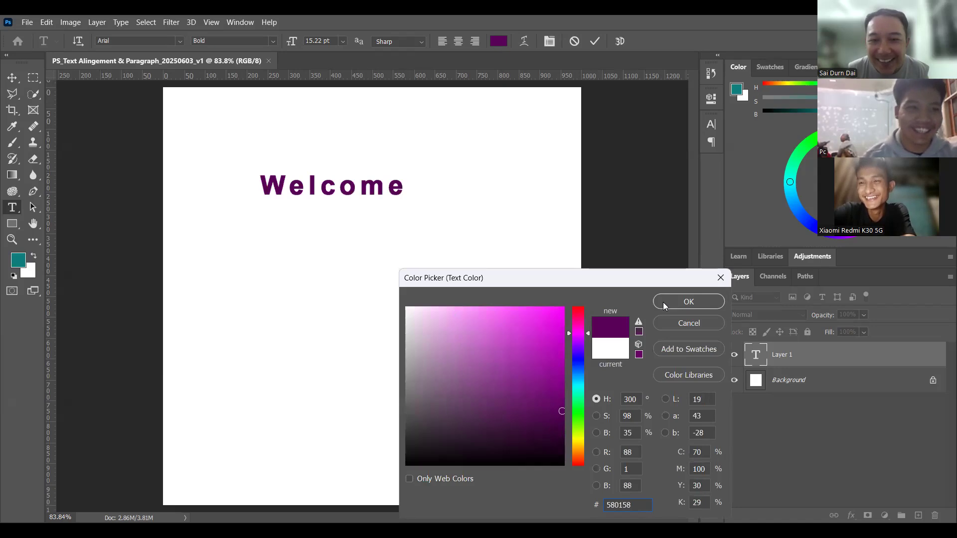
click(677, 300)
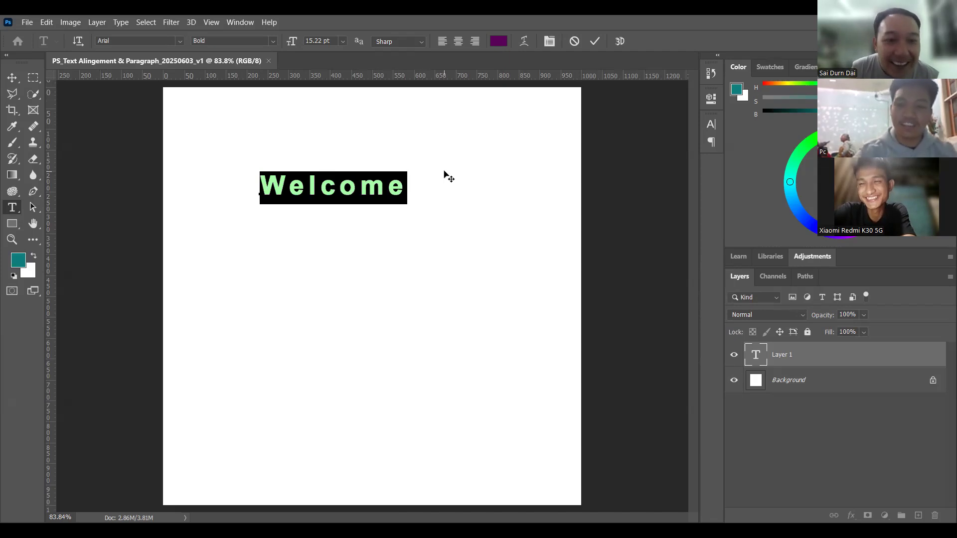
Step: Tighten the letter spacing of the "Welcome" text until its letters sit close together, and shift the text slightly right and down
key(alt+Left)
key(alt+Left)
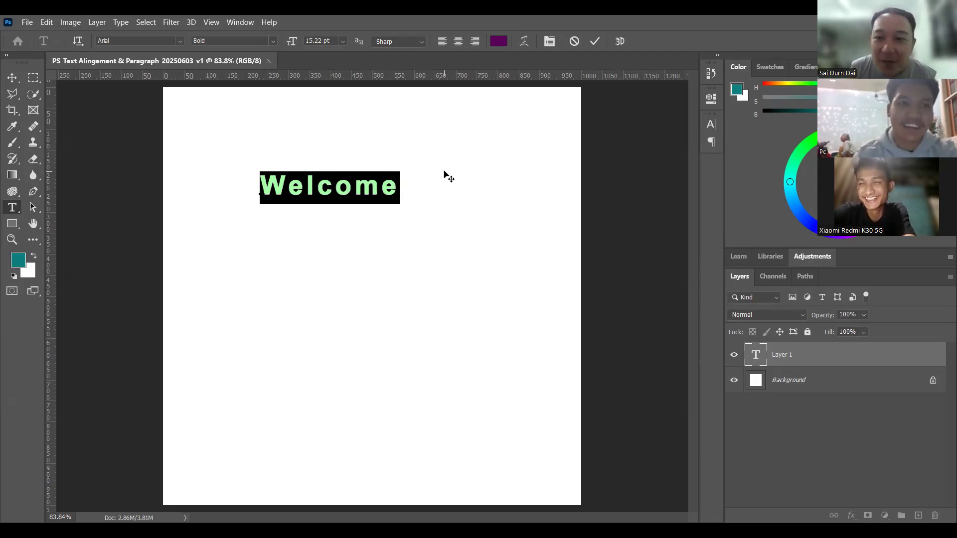
key(alt+Left)
key(alt+Left)
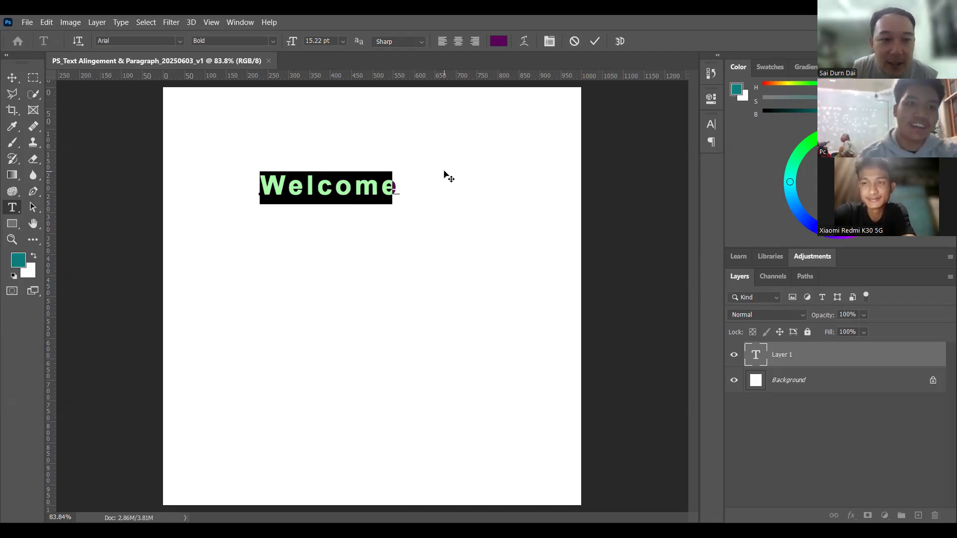
key(alt+Left)
key(alt+Right)
key(alt+Right)
key(alt+Right)
key(alt+Right)
key(alt+Right)
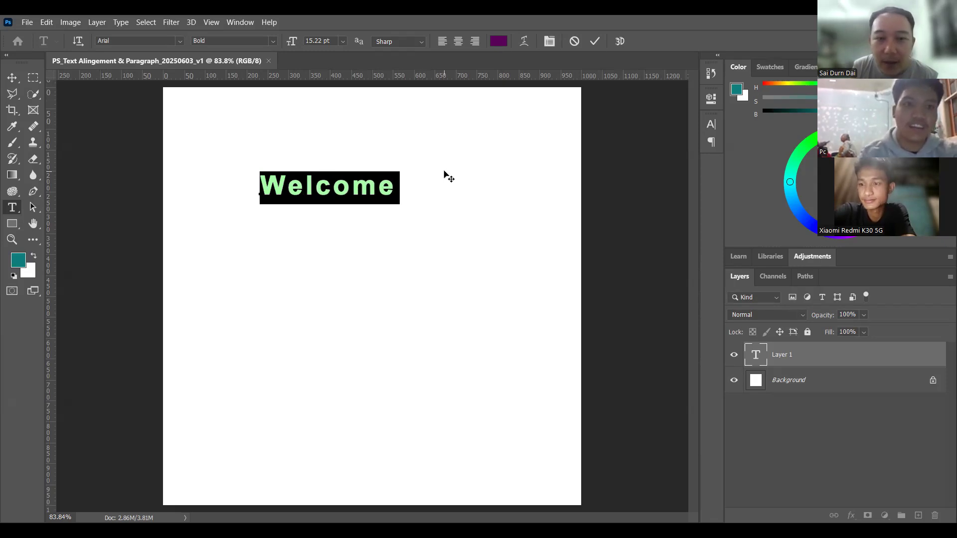
key(alt+Left)
key(alt+Left)
key(alt+Left)
key(alt+Left)
key(alt+Left)
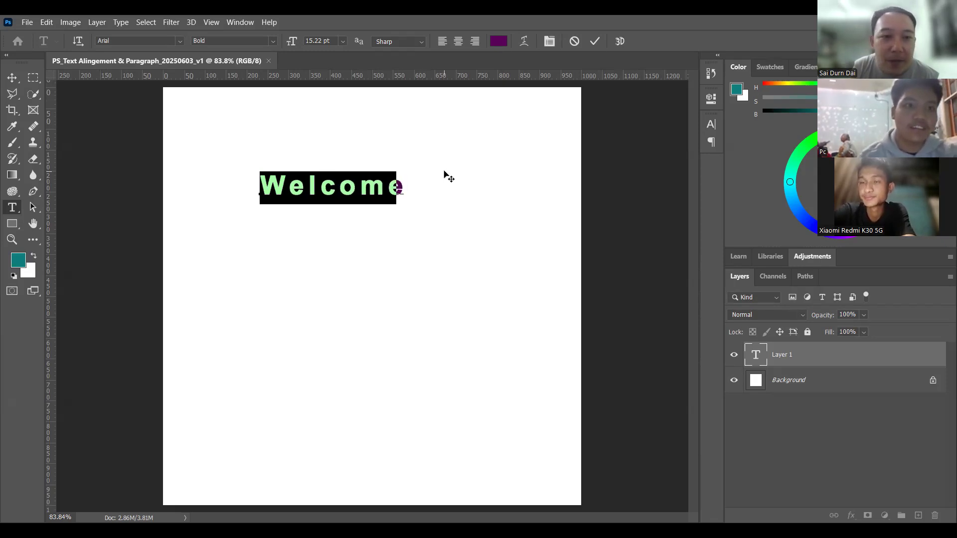
key(alt+Left)
key(alt+Left)
key(alt+Left)
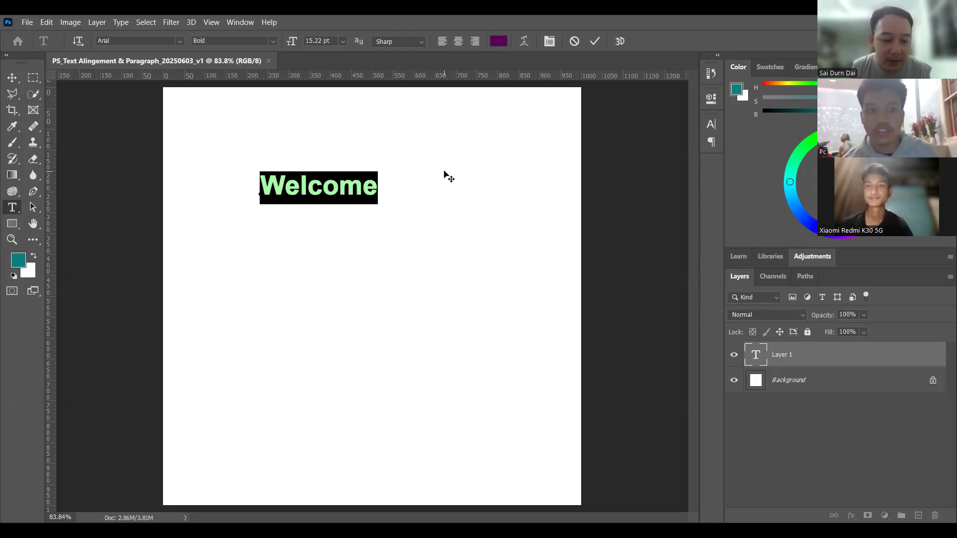
click(443, 169)
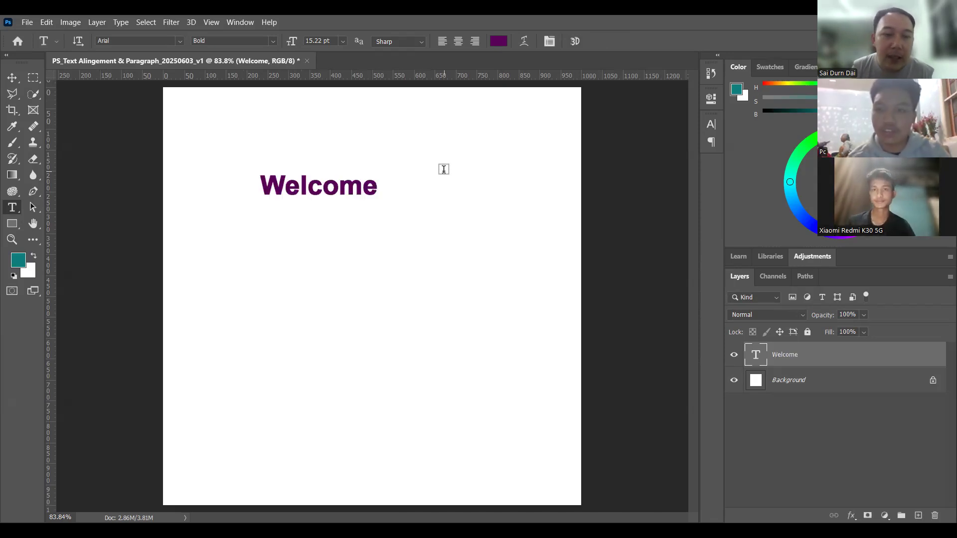
key(v)
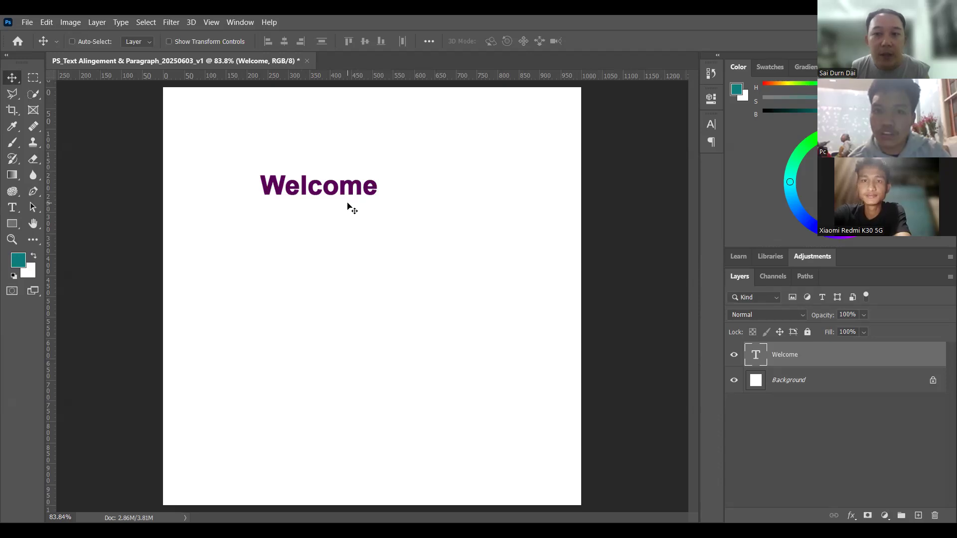
drag(329, 190, 346, 198)
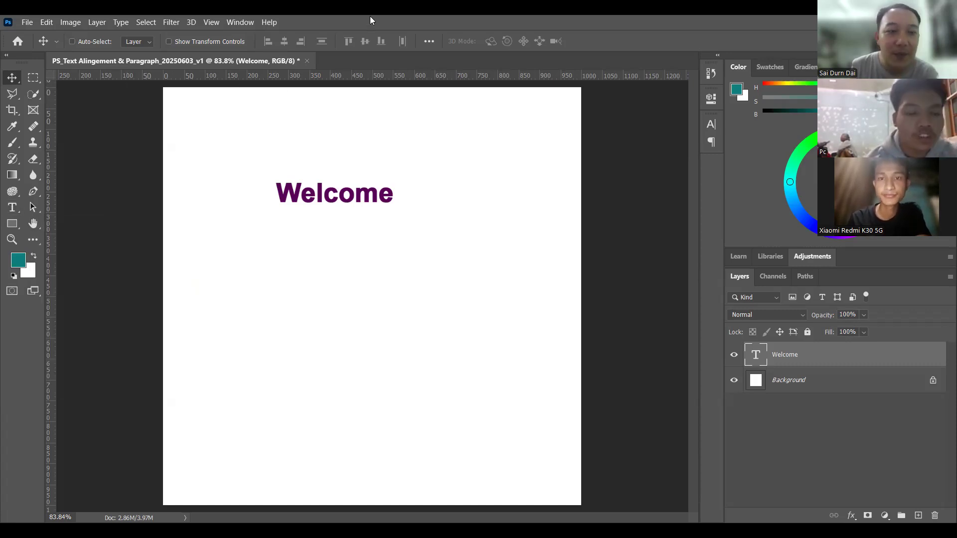
Step: Add a separate horizontal text "Photoshop" just below the "Welcome" text
key(t)
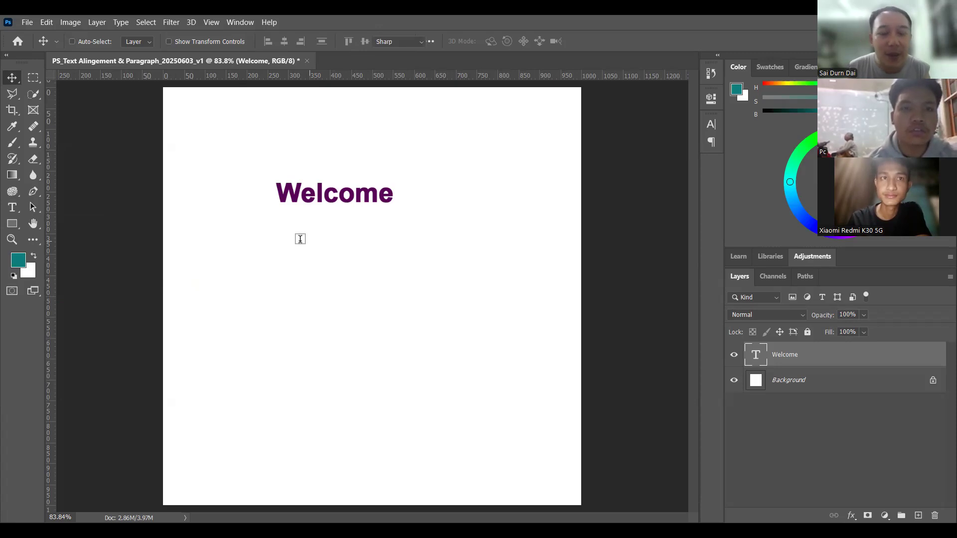
click(300, 239)
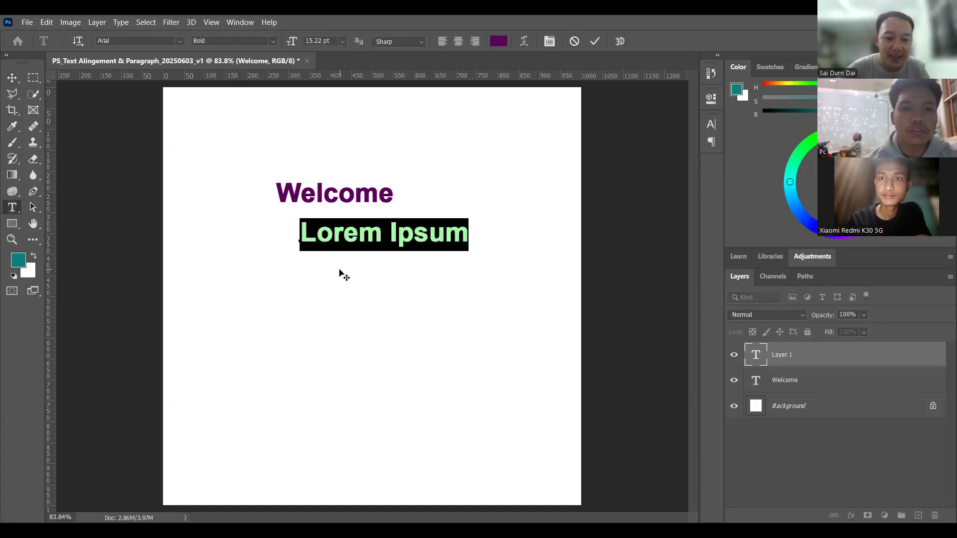
text(Pho toshop)
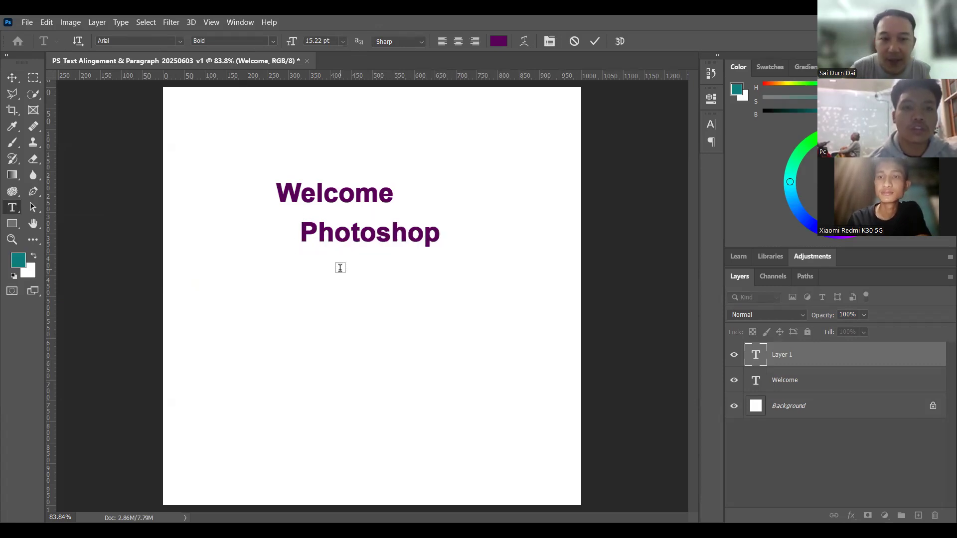
key(ctrl+Return)
Step: Move the "Photoshop" text directly under "Welcome" so that their left edges align
key(v)
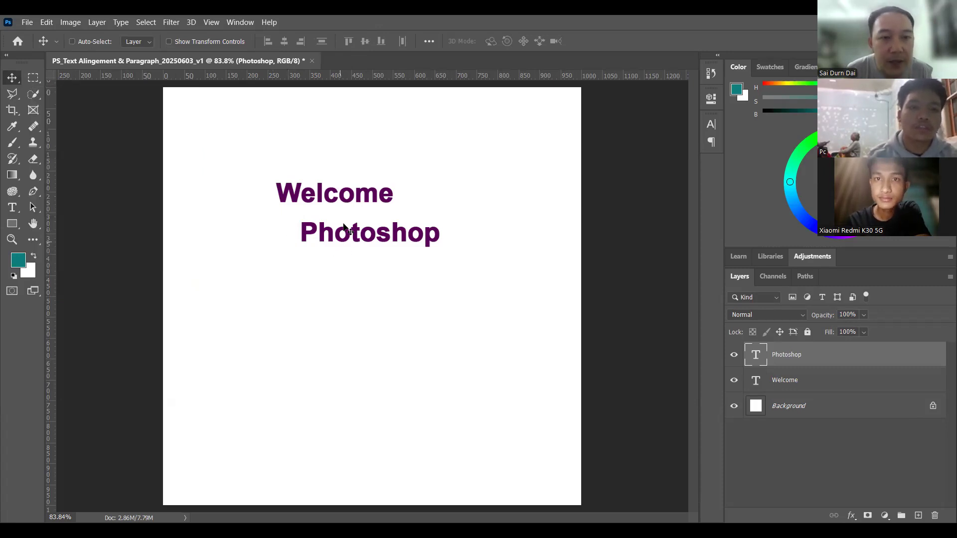
drag(354, 237, 341, 243)
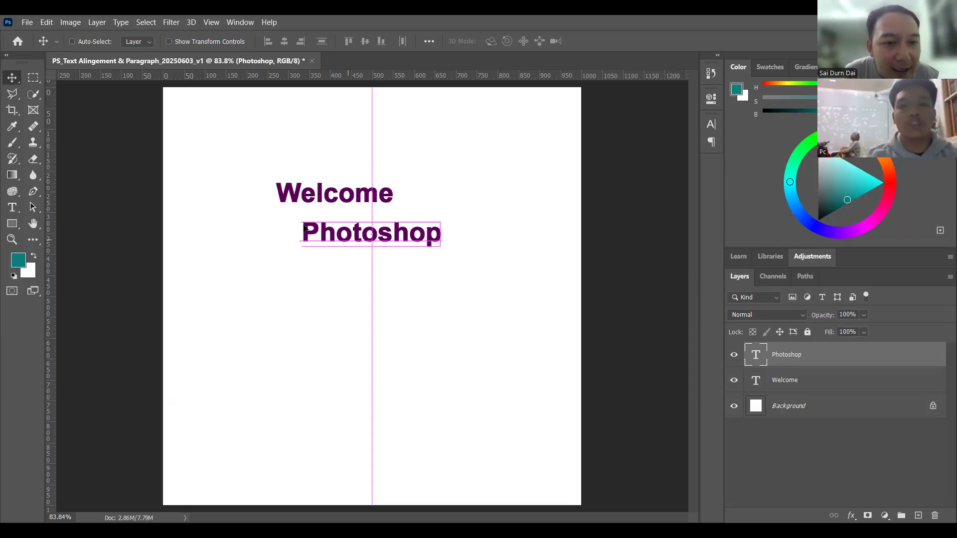
drag(305, 228, 279, 218)
Step: Extend the "Welcome" text so that it reads "Welcome to"
double_click(391, 193)
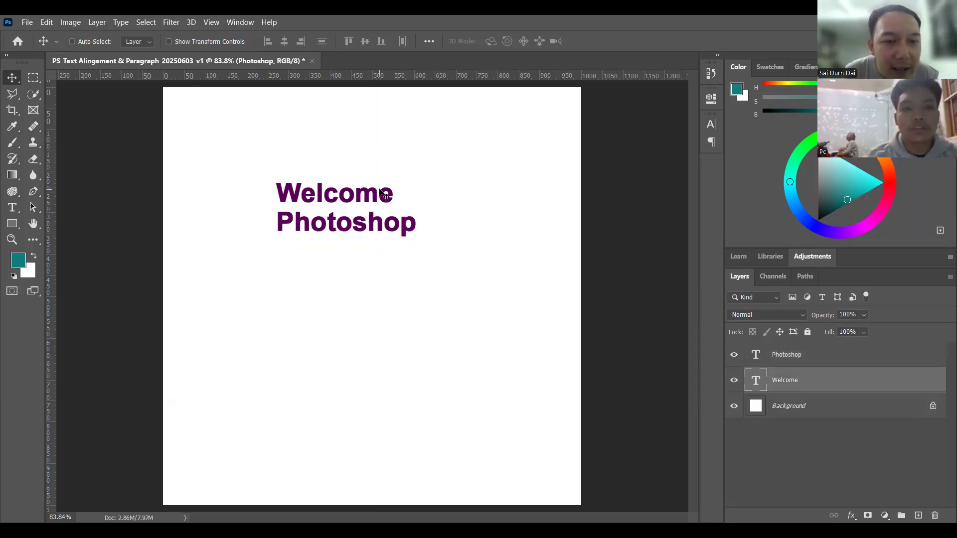
click(390, 194)
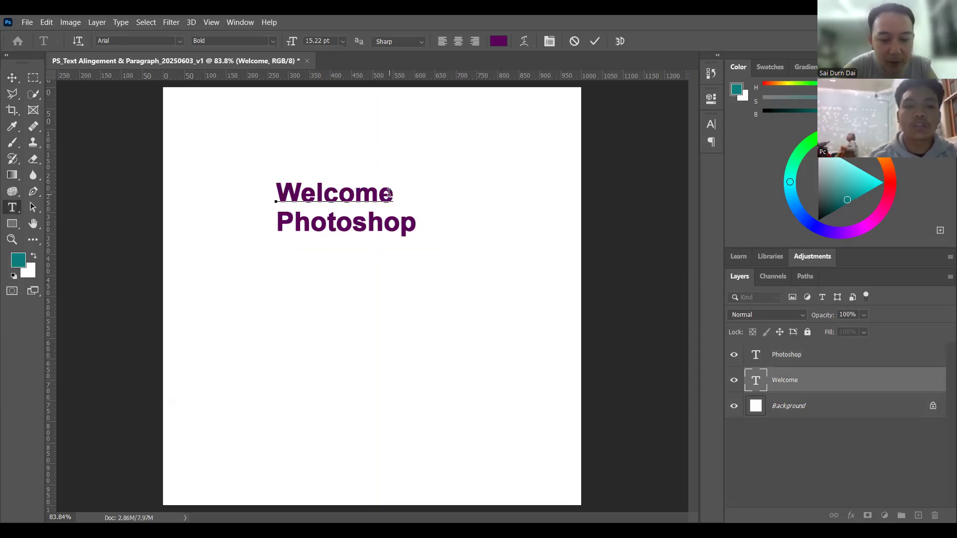
key(BackSpace)
key(BackSpace)
key(BackSpace)
text(to)
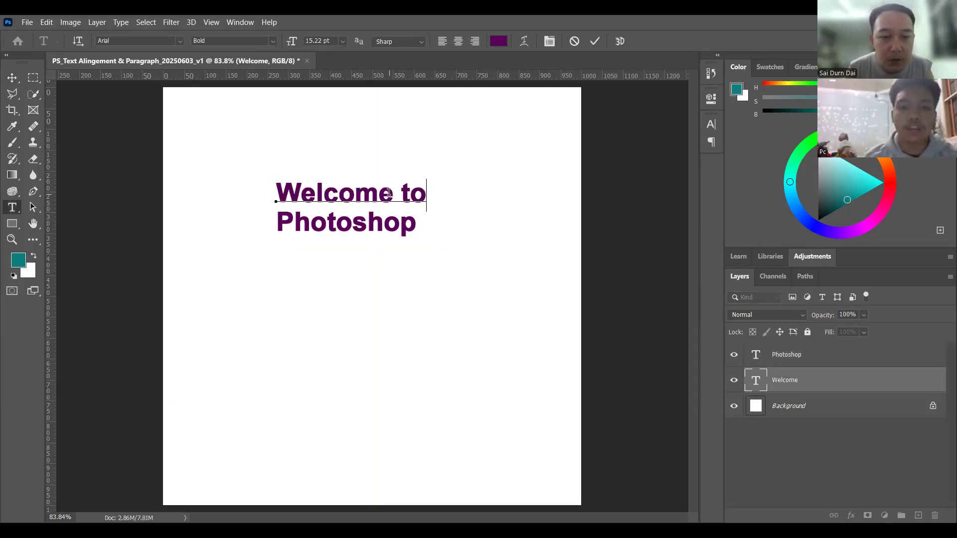
click(595, 42)
key(v)
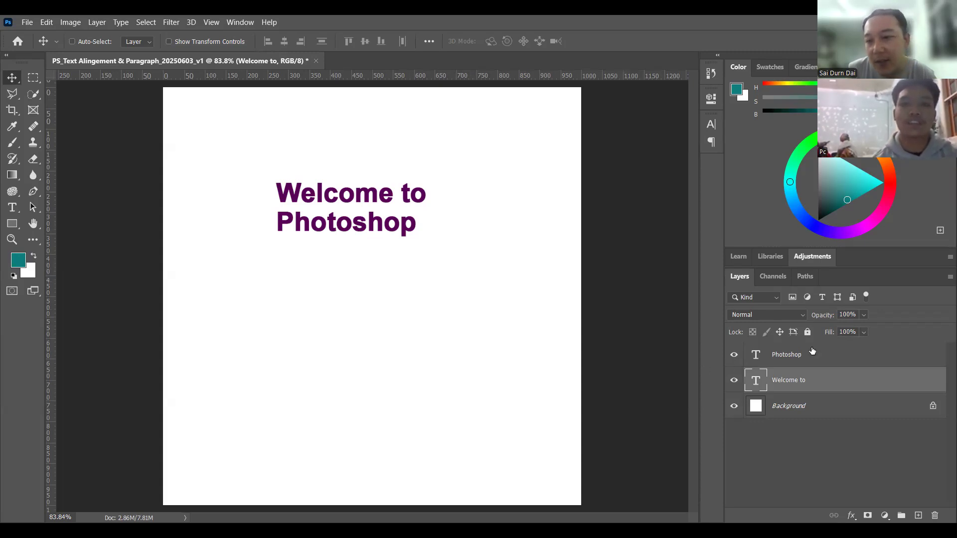
Step: Duplicate the "Photoshop" text into the lower half of the canvas and replace the copy's wording with "Ctrl + T = Transfrom"
click(800, 354)
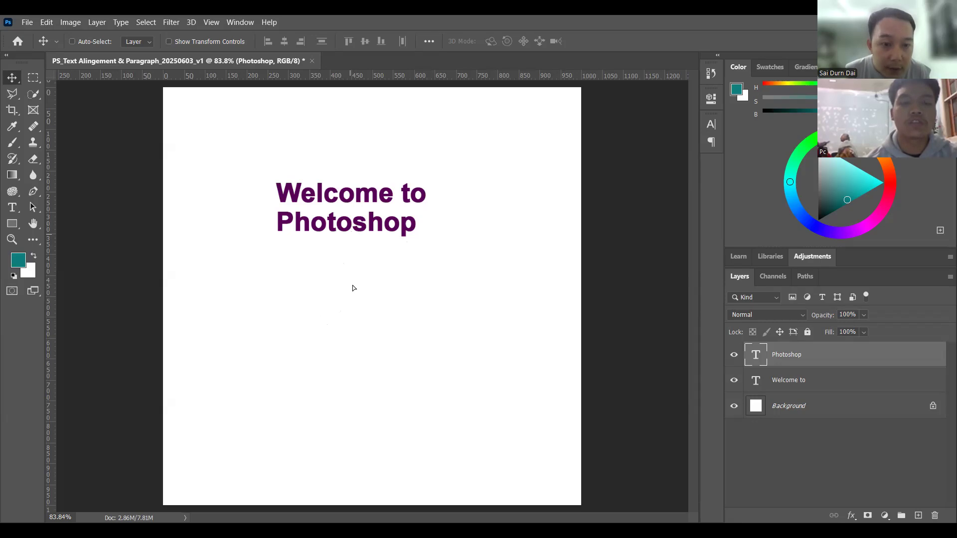
double_click(360, 377)
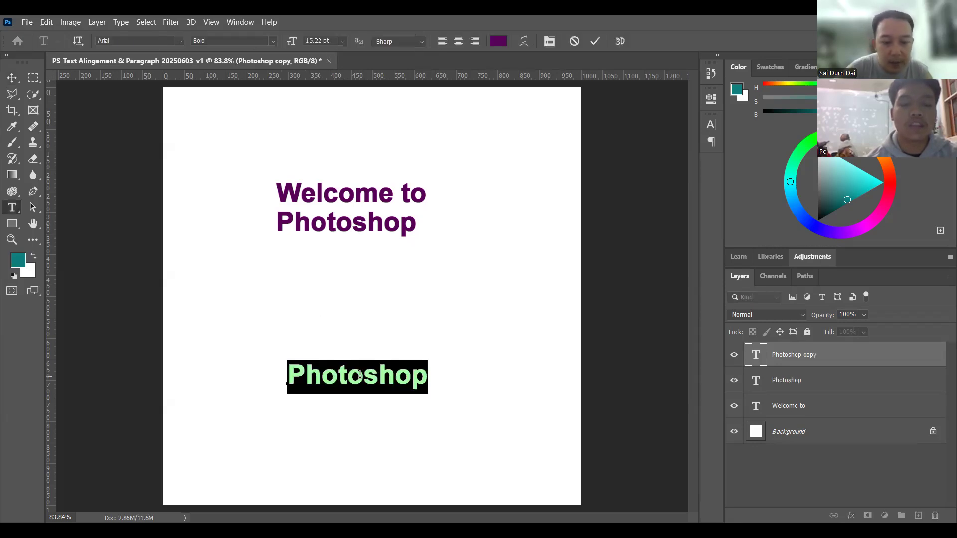
text(Ctrl )
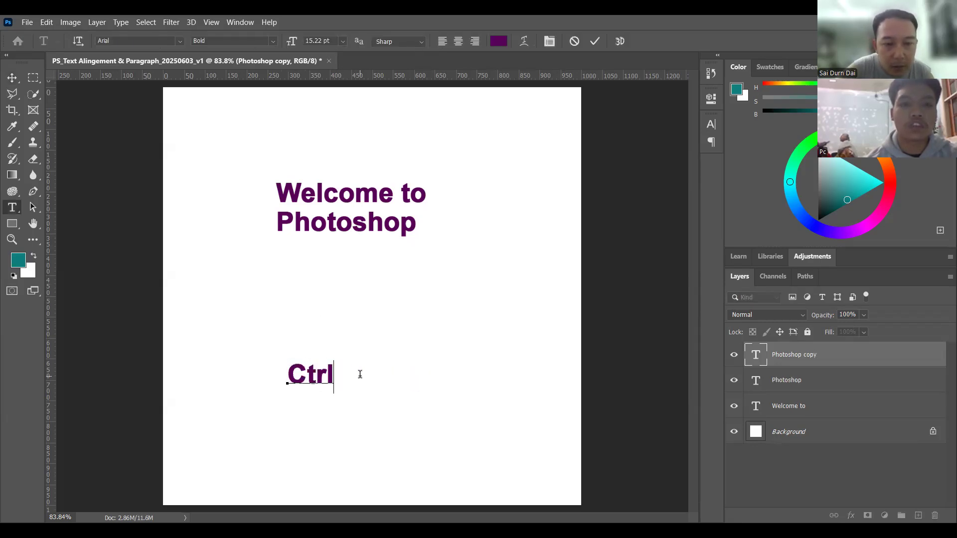
text(+ )
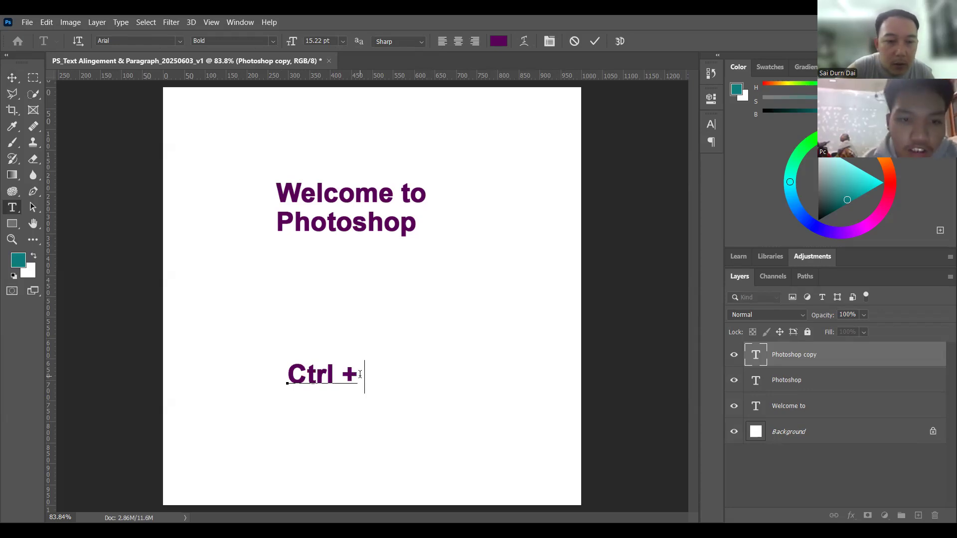
text(T)
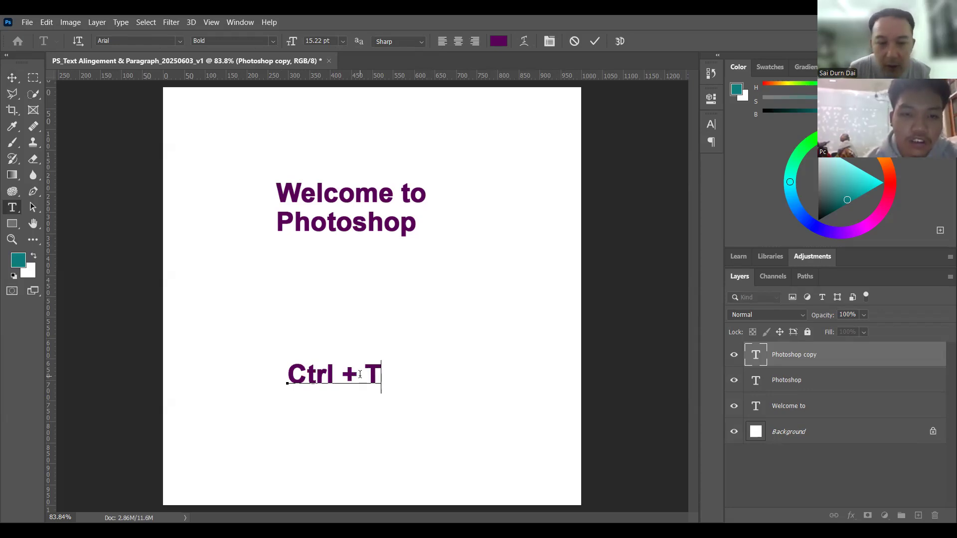
text( = )
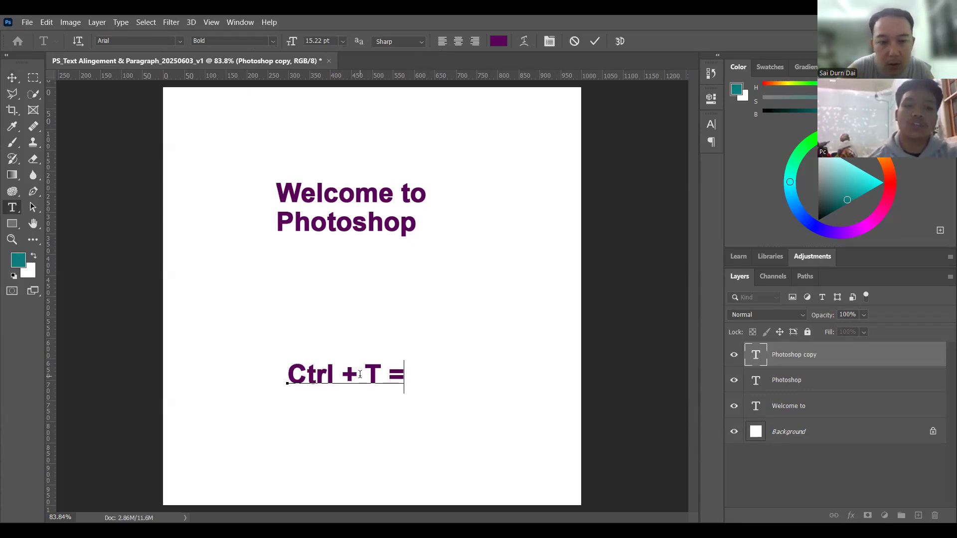
text(Trans)
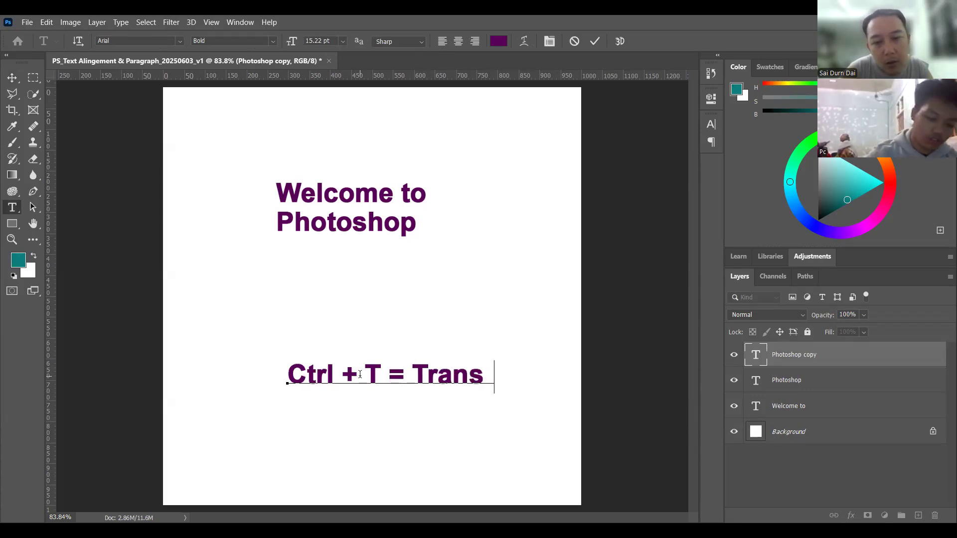
key(BackSpace)
text(from)
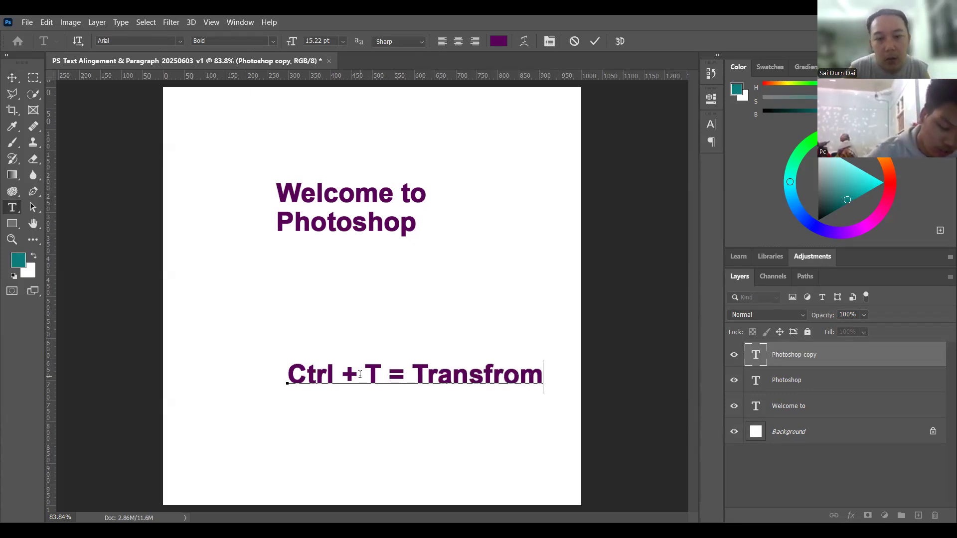
key(ctrl+Return)
Step: Move the "Ctrl + T = Transfrom" text down near the canvas's bottom edge, centered horizontally
key(v)
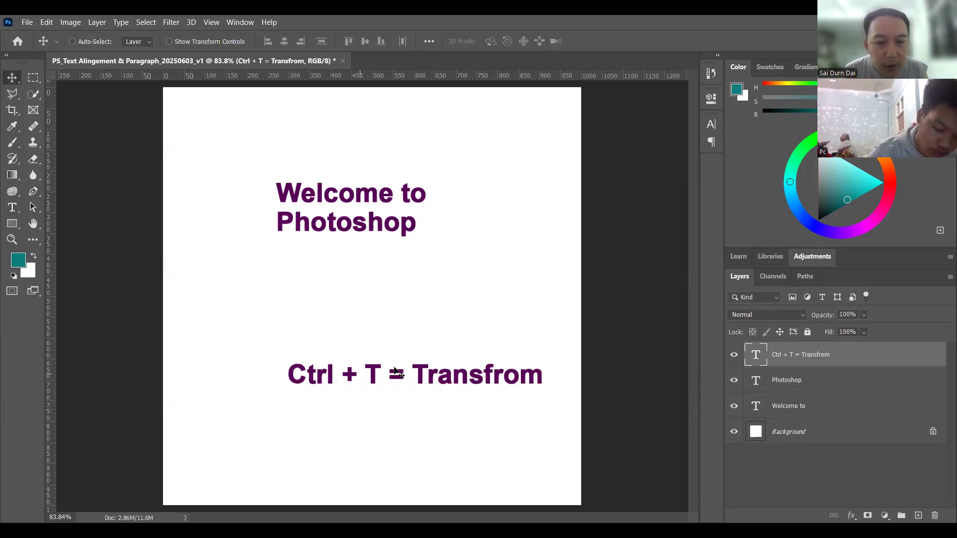
drag(394, 375, 371, 396)
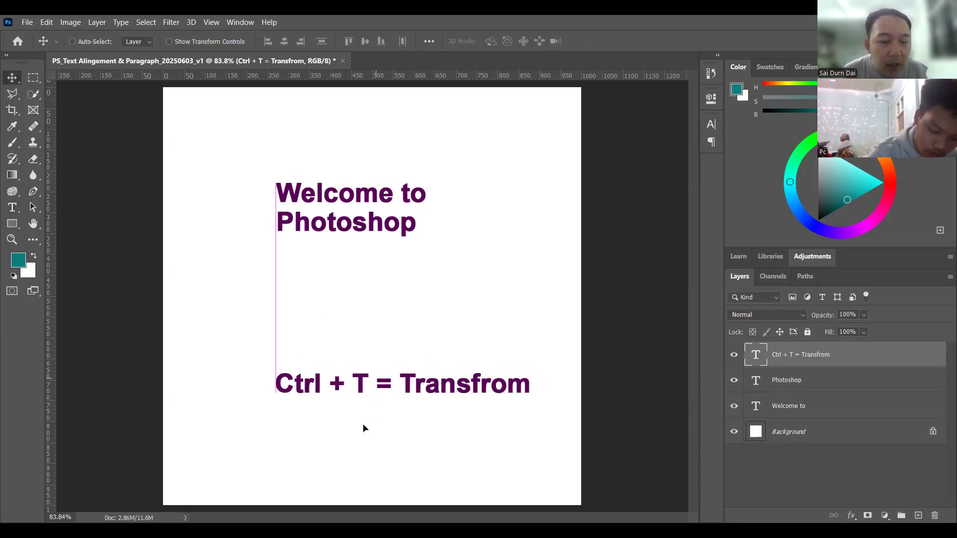
drag(365, 440, 368, 442)
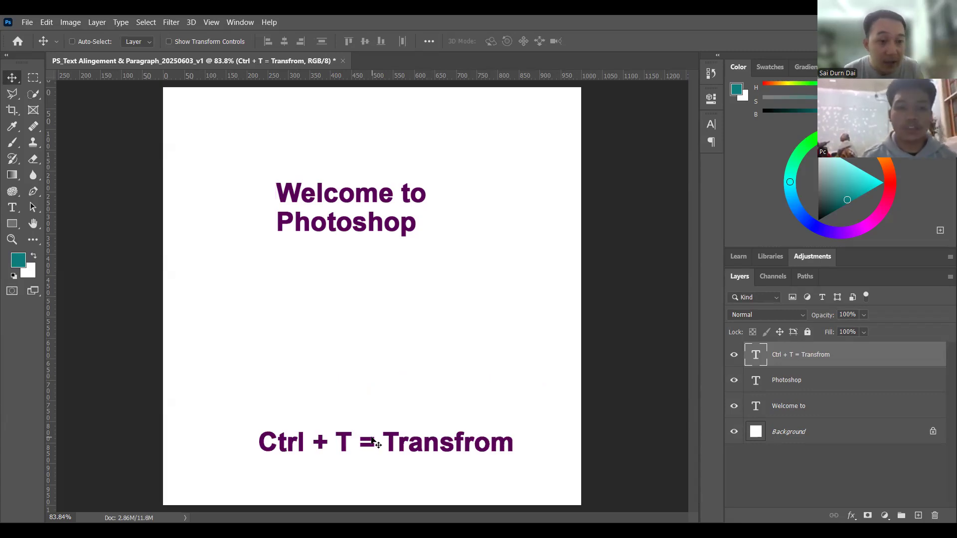
drag(370, 448, 363, 457)
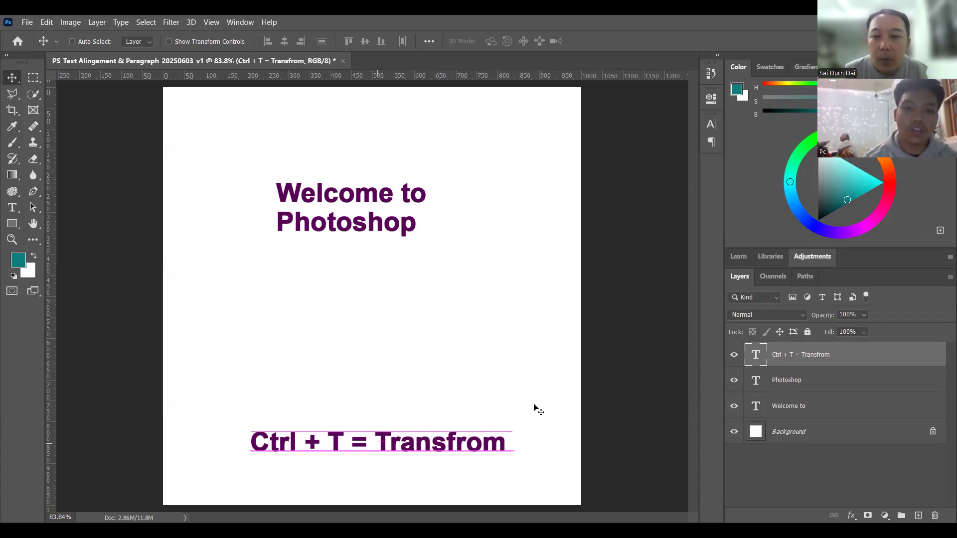
Step: Scale the "Photoshop" text proportionally to about 155% with Free Transform, keeping its top-left corner in place
click(778, 380)
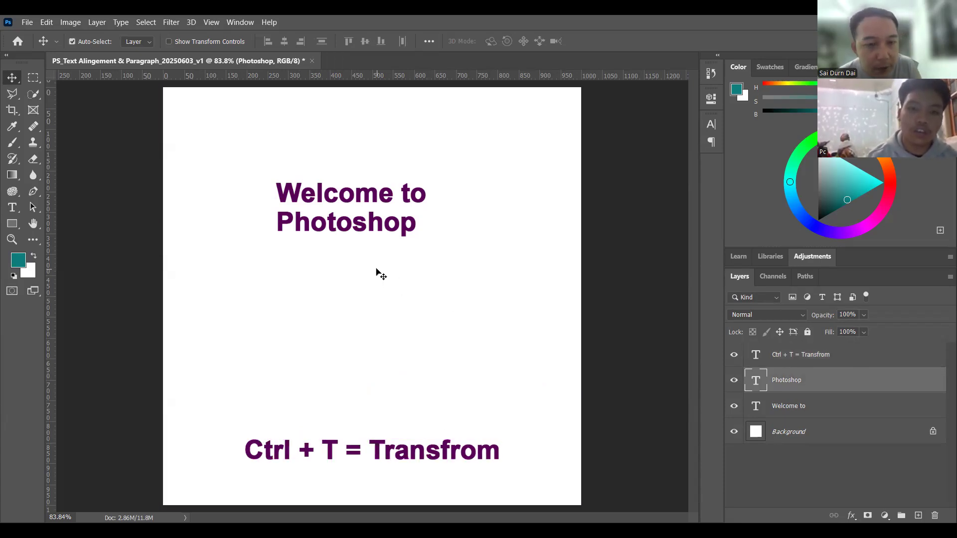
key(ctrl+t)
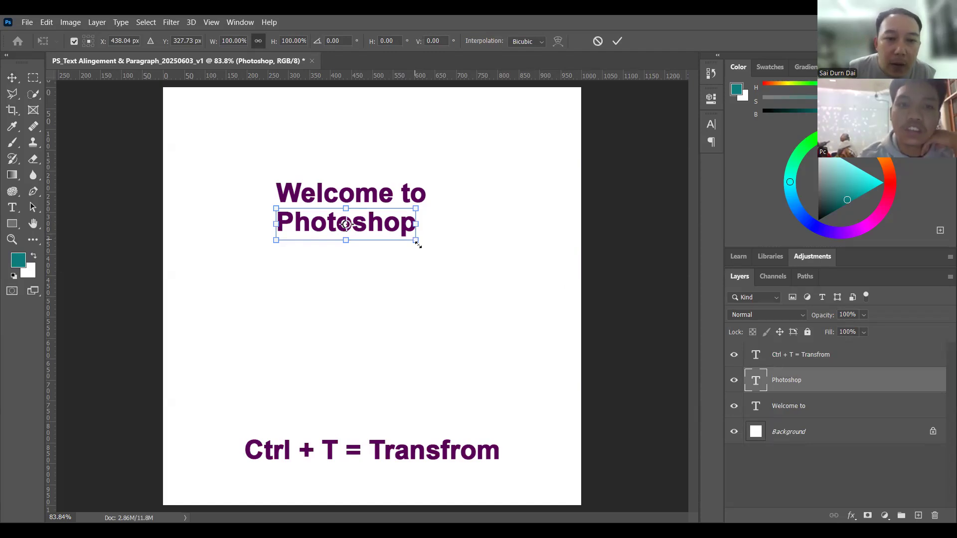
drag(507, 325, 471, 274)
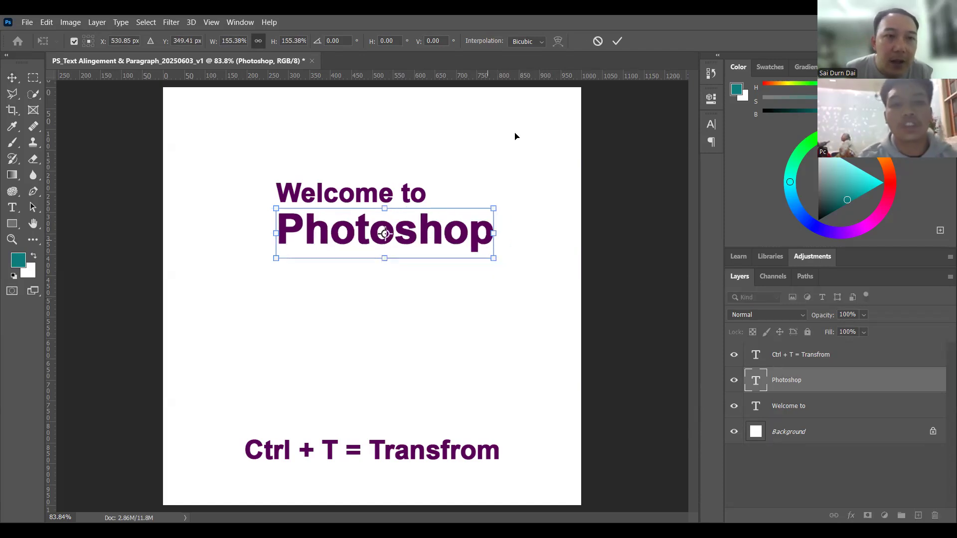
click(618, 41)
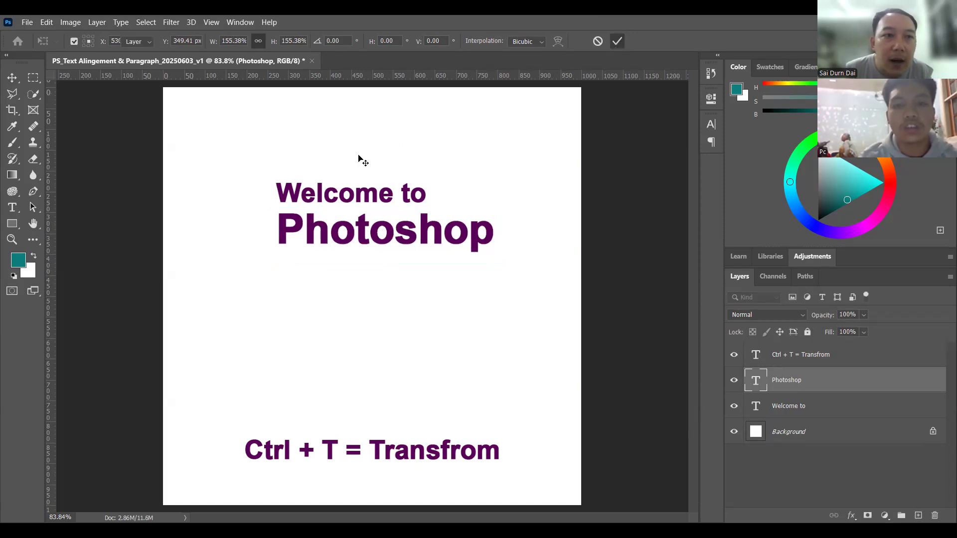
Step: Set the font size of the whole "Photoshop" text to 25 pt
double_click(358, 241)
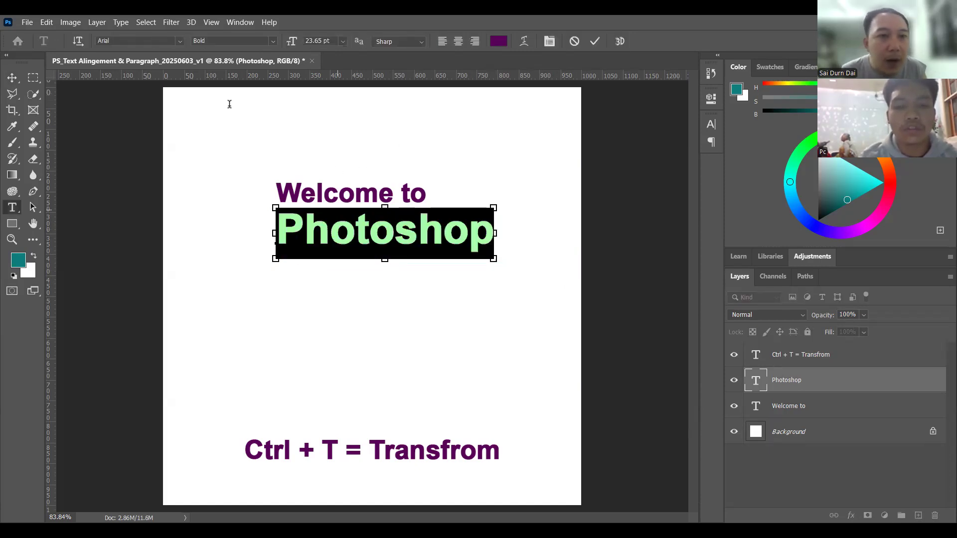
click(323, 40)
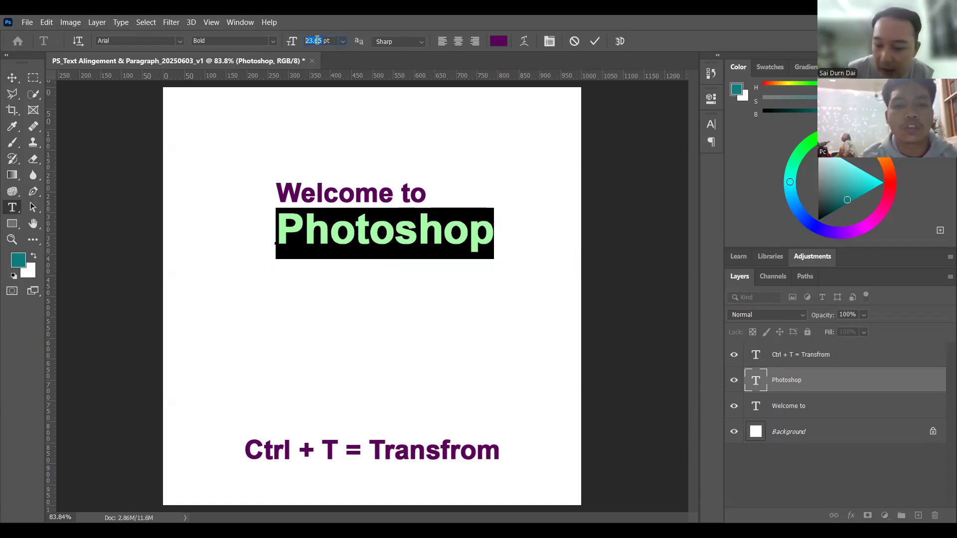
text(25)
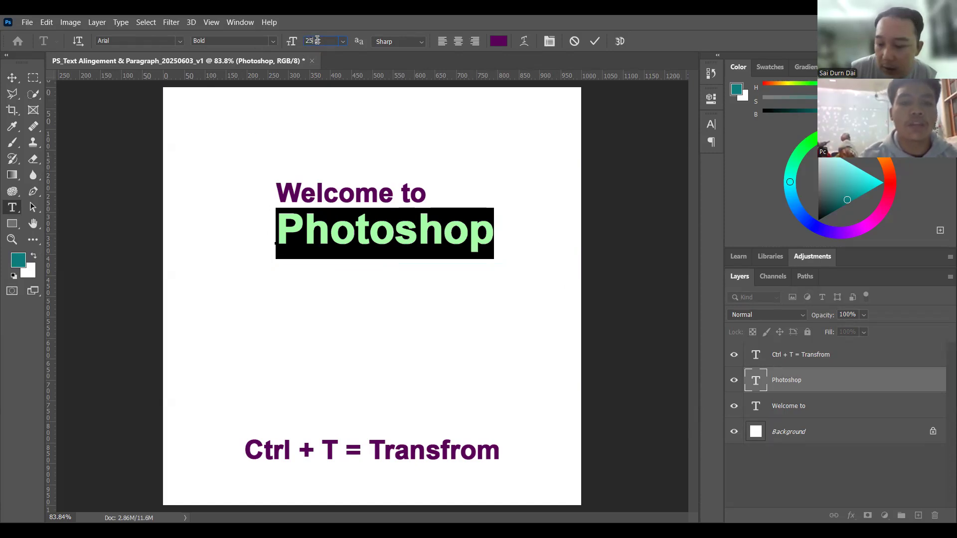
key(Return)
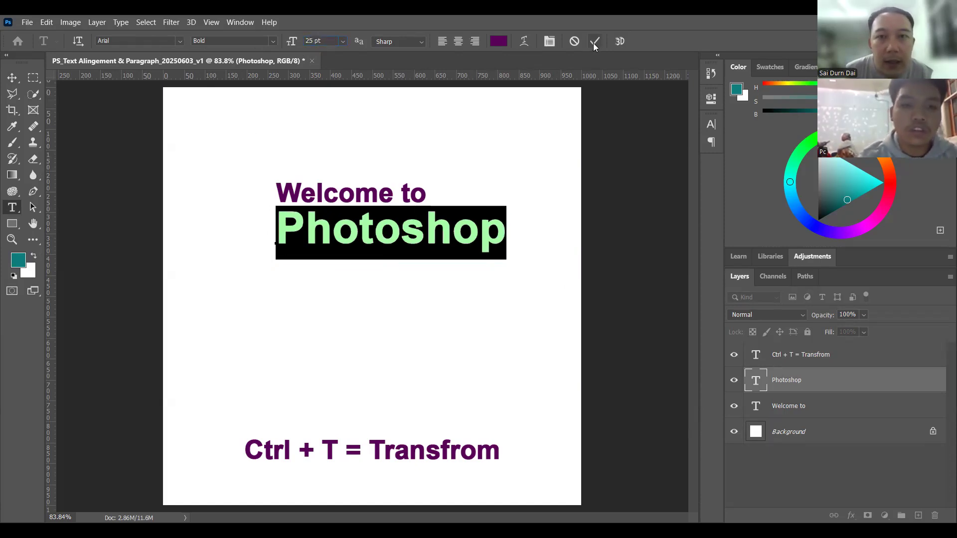
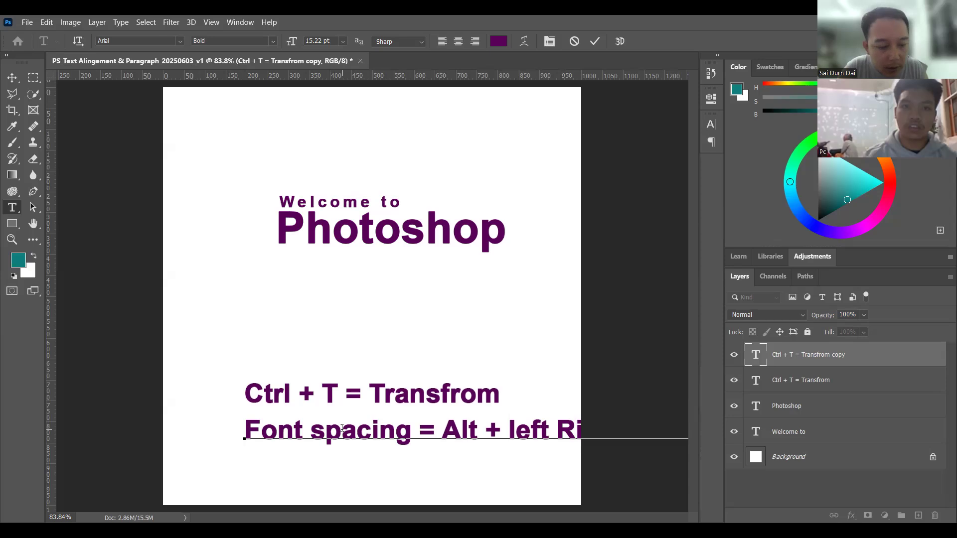
Step: Scale the "Font spacing = Alt + left Right Arrow" text proportionally to about 52% and place it near the canvas's bottom edge, centered horizontally
key(v)
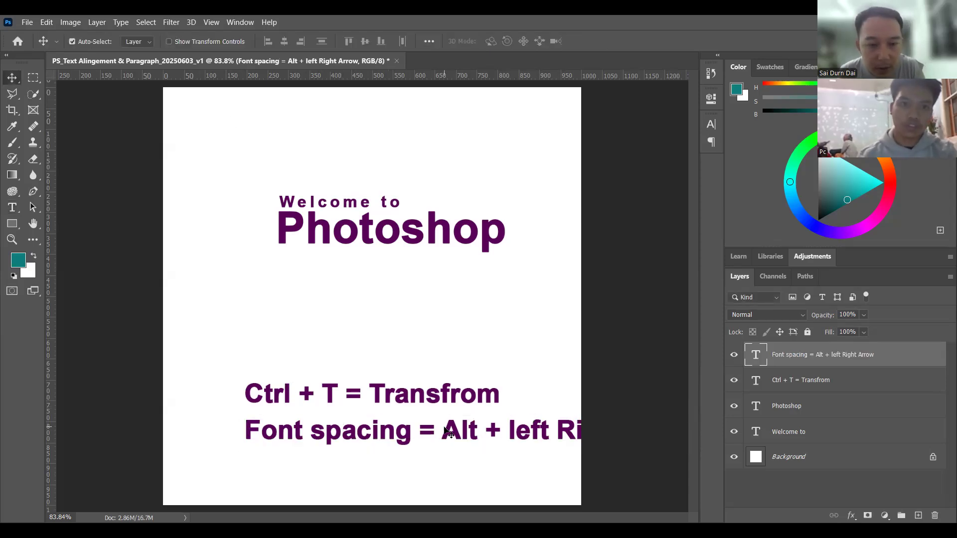
key(ctrl+t)
drag(244, 415, 466, 461)
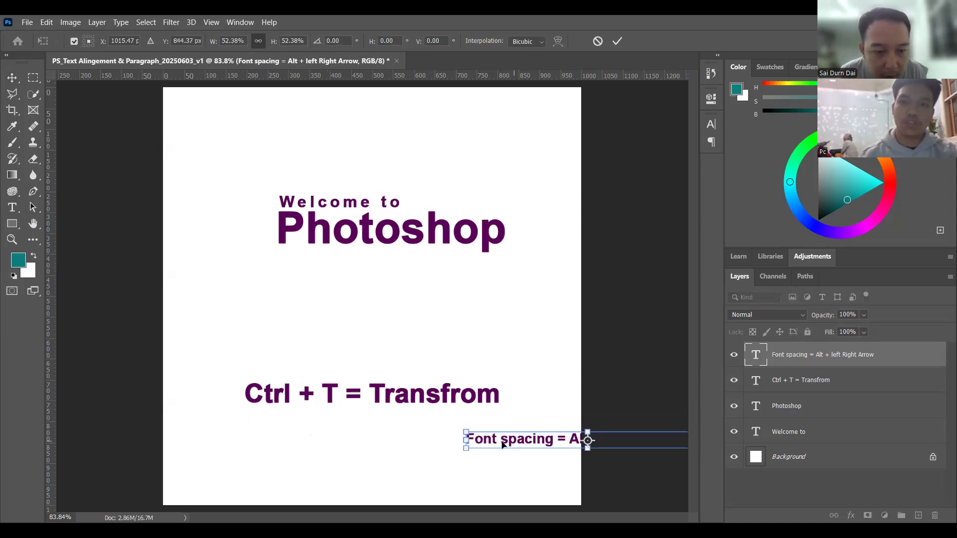
drag(514, 441, 293, 465)
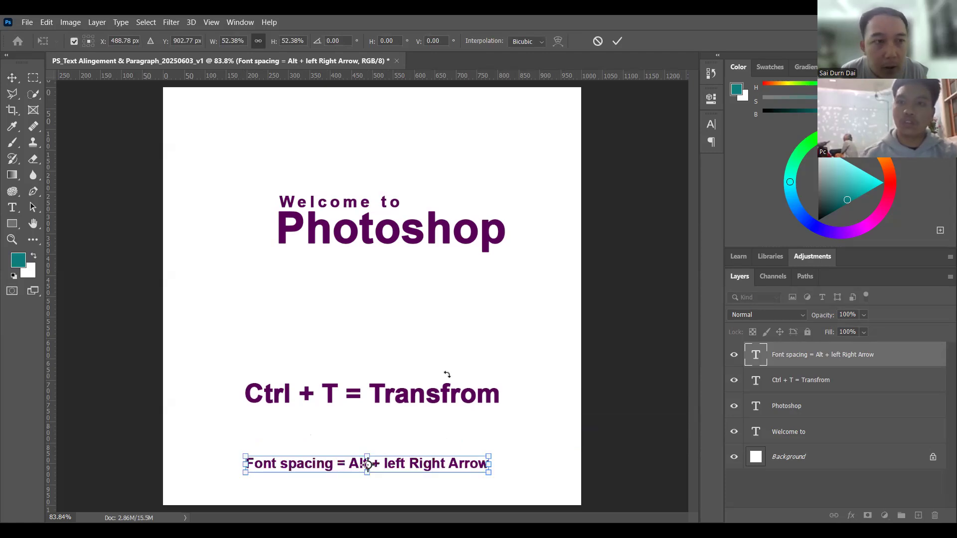
key(Return)
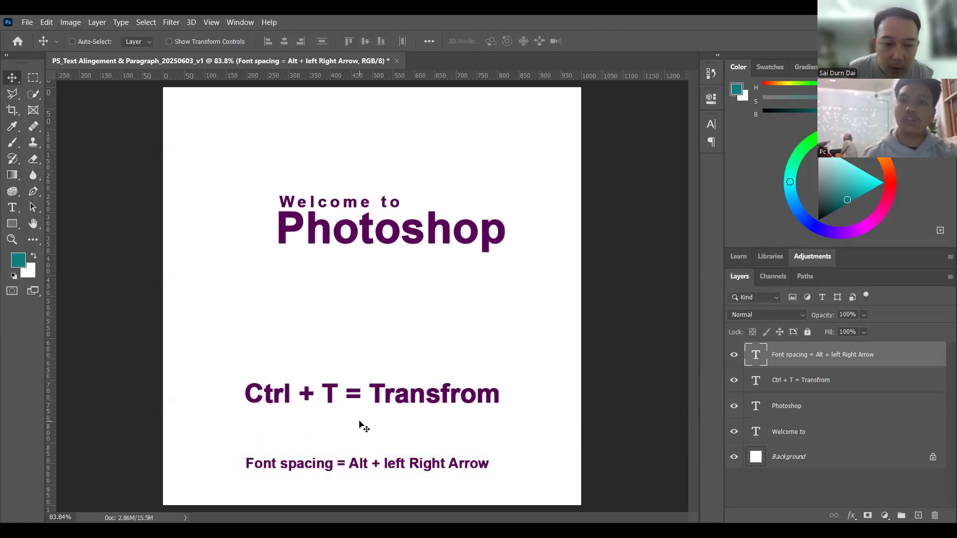
Step: Shrink the "Ctrl + T = Transfrom" text proportionally and place it directly above the "Font spacing" line with their left edges aligned
key(ctrl)
click(358, 398)
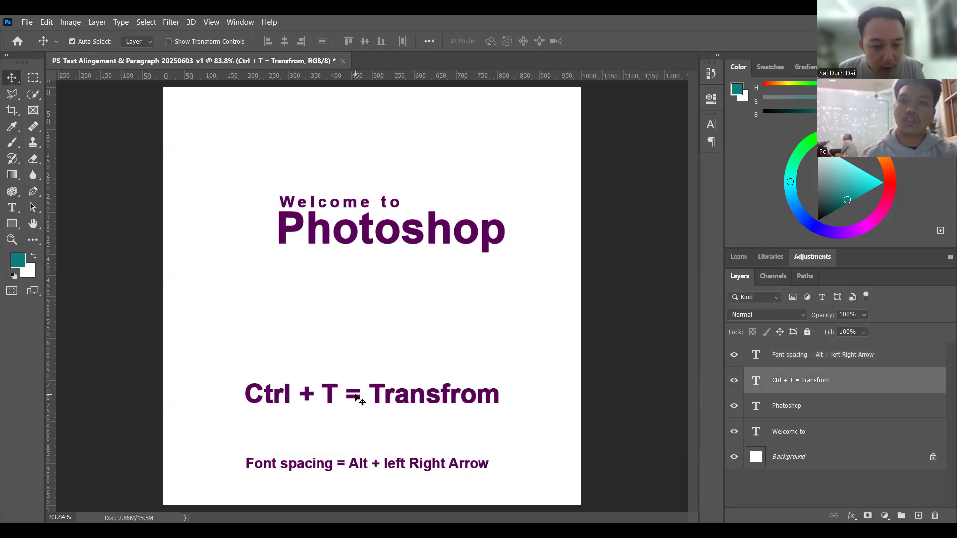
key(ctrl+t)
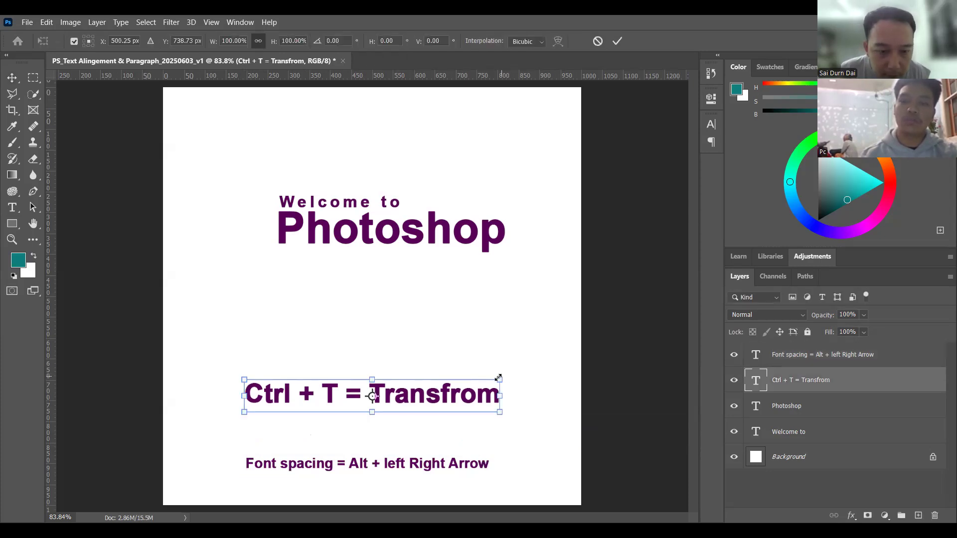
drag(408, 418, 372, 444)
key(Return)
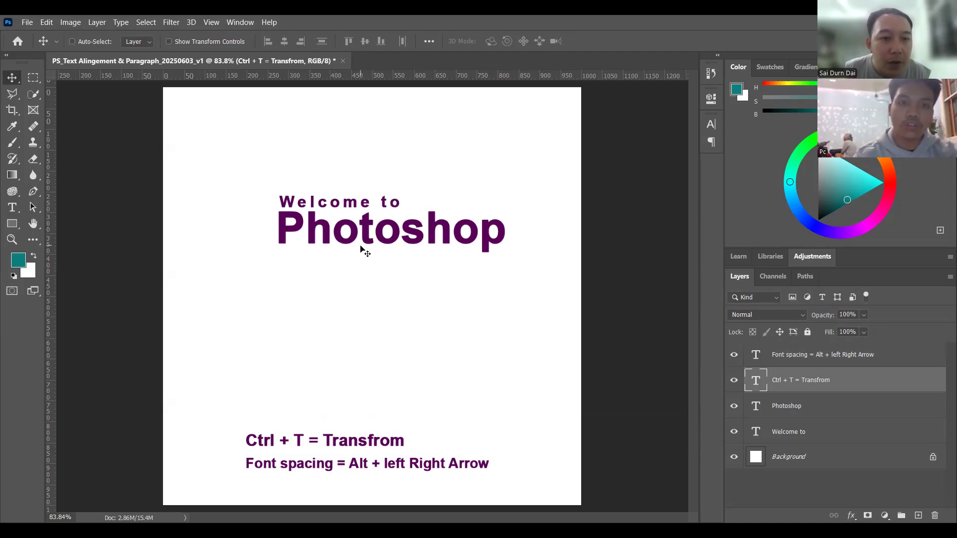
Step: Duplicate the "Welcome to" text directly below "Photoshop" and replace the copy's wording with "Course"
ctrl+click(353, 205)
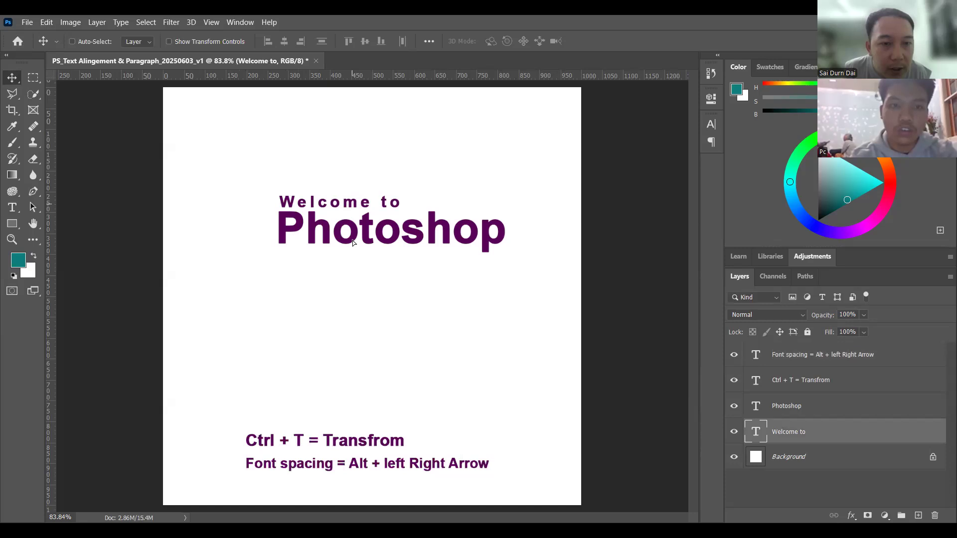
drag(353, 261, 354, 261)
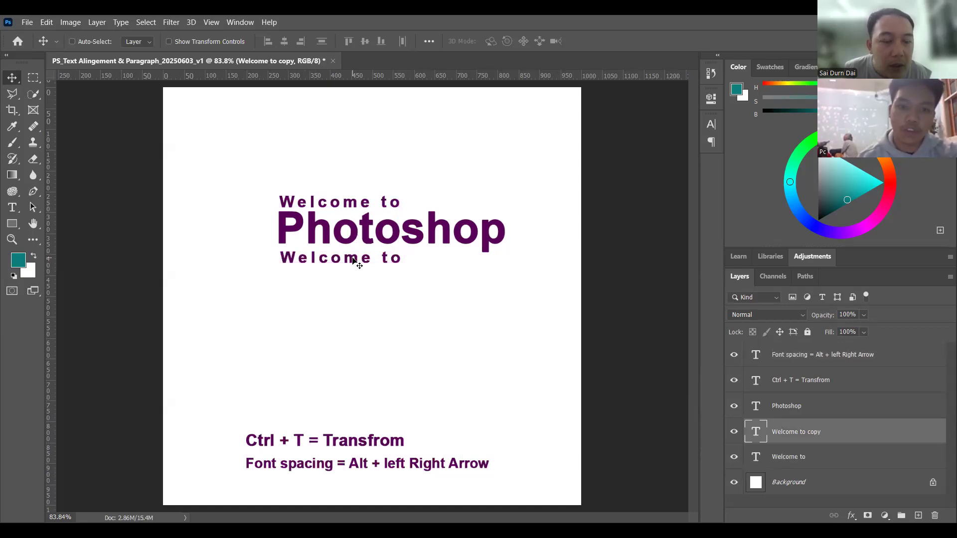
double_click(353, 259)
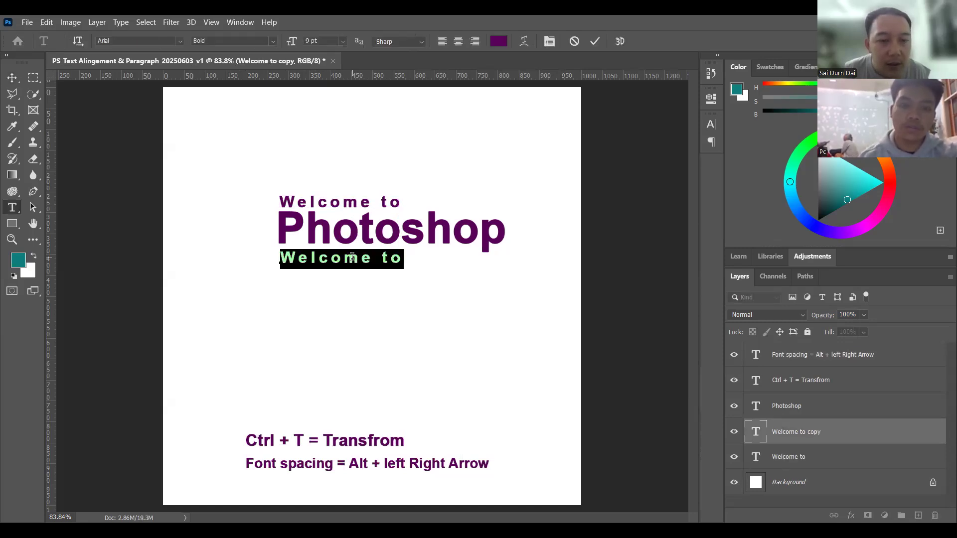
key(Right)
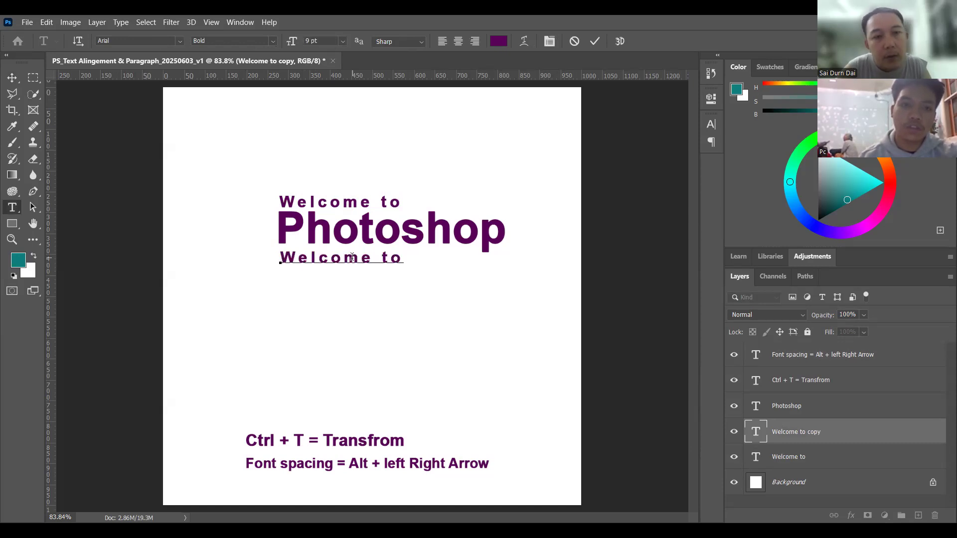
key(ctrl+a)
text(Course)
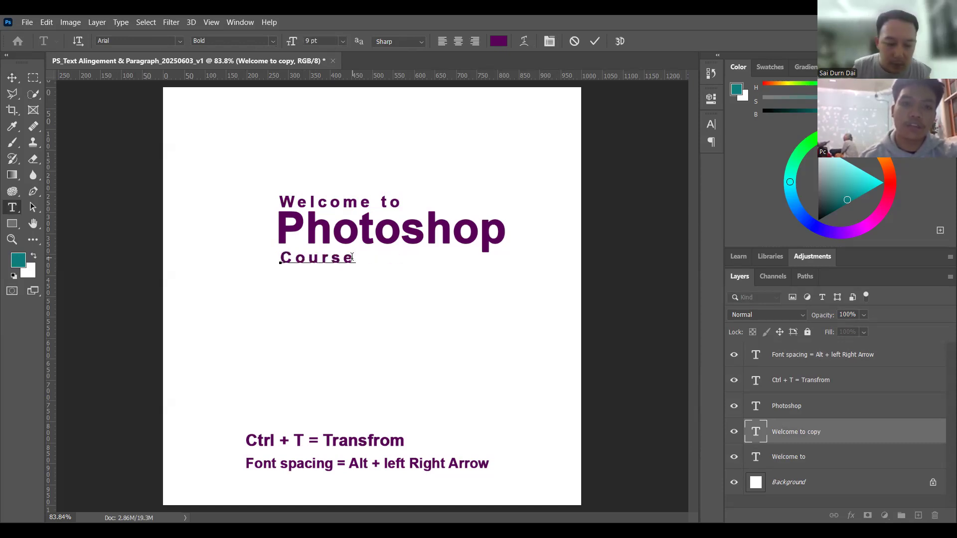
key(ctrl+Return)
Step: Move the "Course" text beneath the right half of "Photoshop", nudge it up close to the letters, and deselect its layer
key(v)
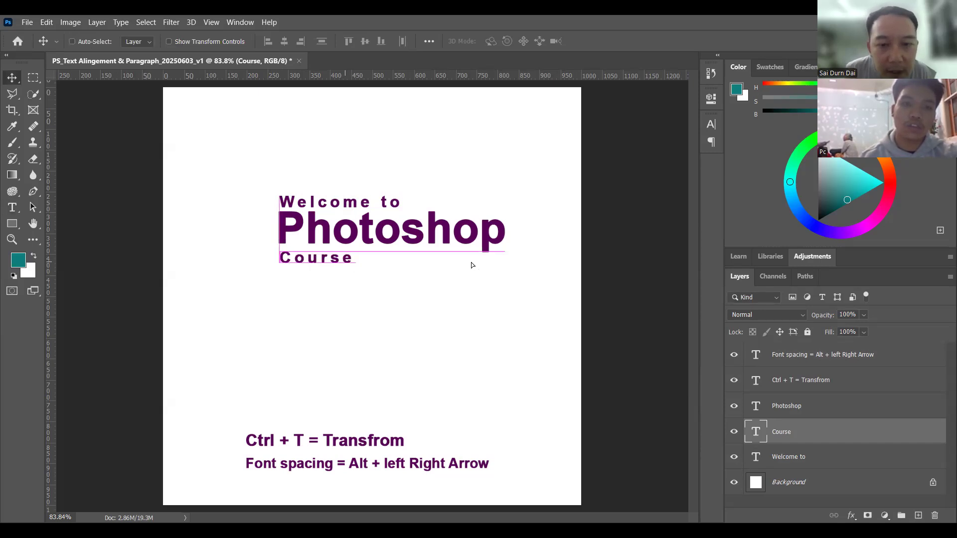
drag(469, 263, 595, 263)
key(Up)
key(Up)
key(Up)
key(Up)
key(Up)
key(Up)
key(Up)
key(Up)
key(Up)
key(Up)
key(Up)
key(Up)
key(Right)
key(Right)
key(Right)
key(Right)
key(Right)
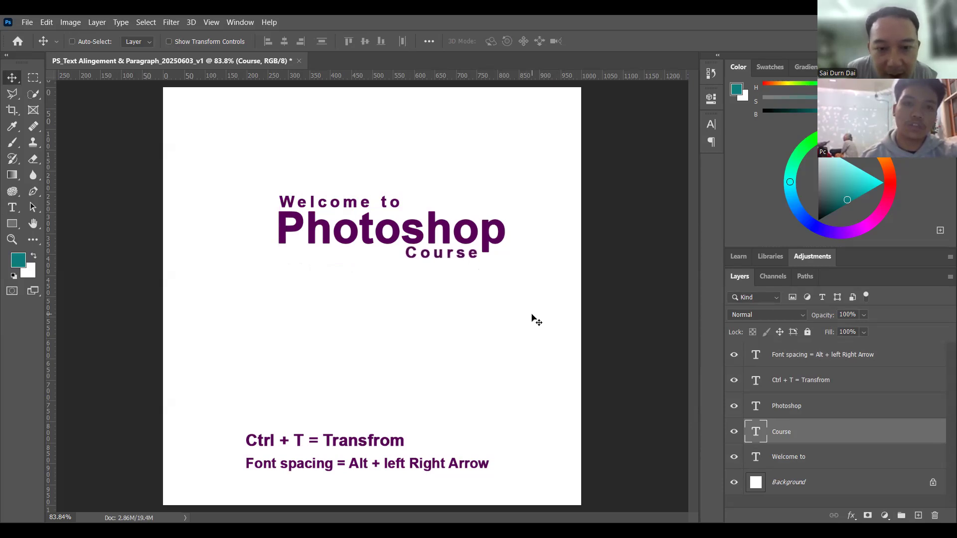
key(Down)
key(Down)
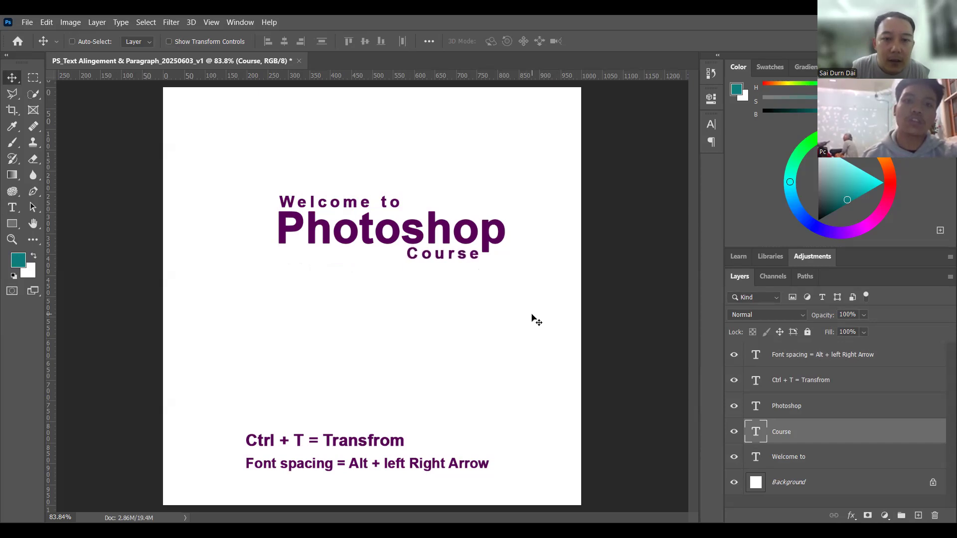
key(Left)
key(Left)
key(Down)
key(Down)
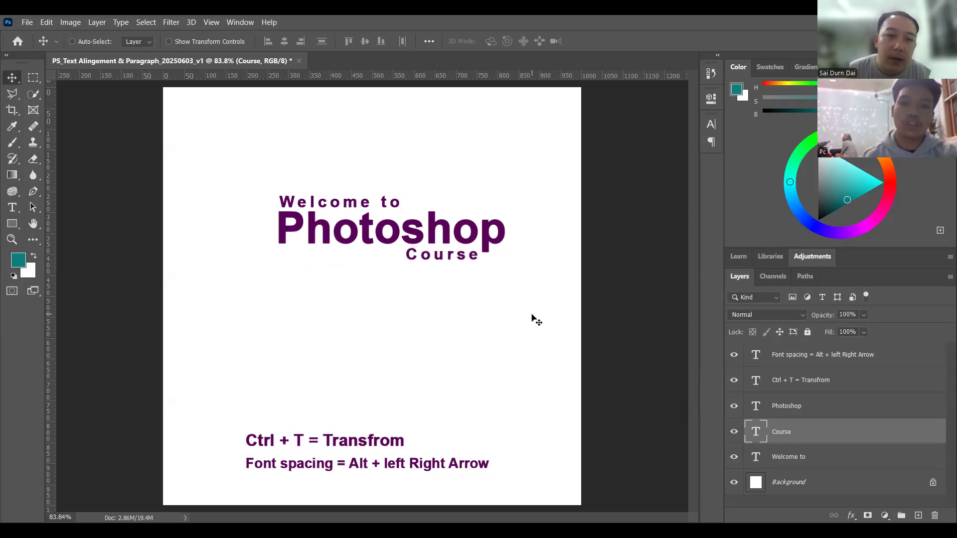
ctrl+click(543, 305)
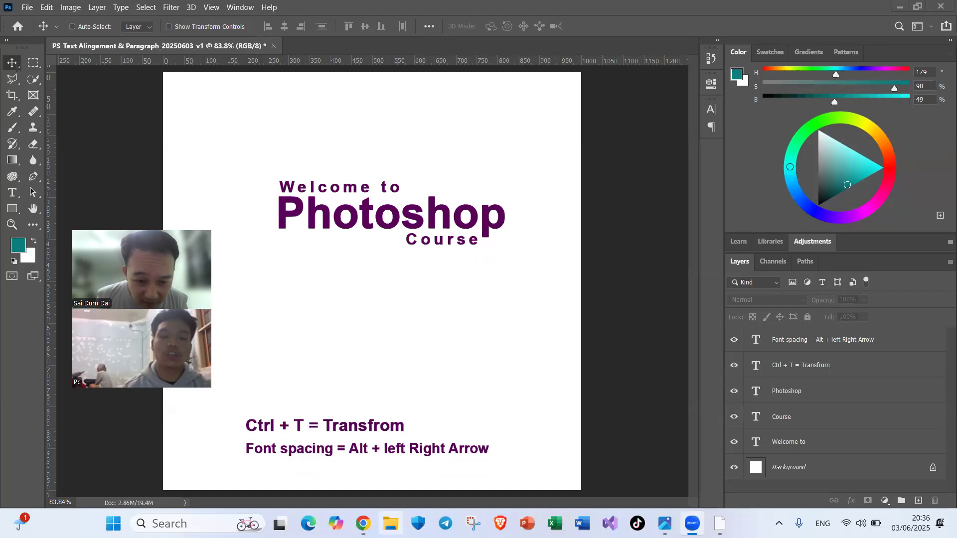
Step: Switch to Chrome and search Google for "photoshop" in a new tab
click(363, 524)
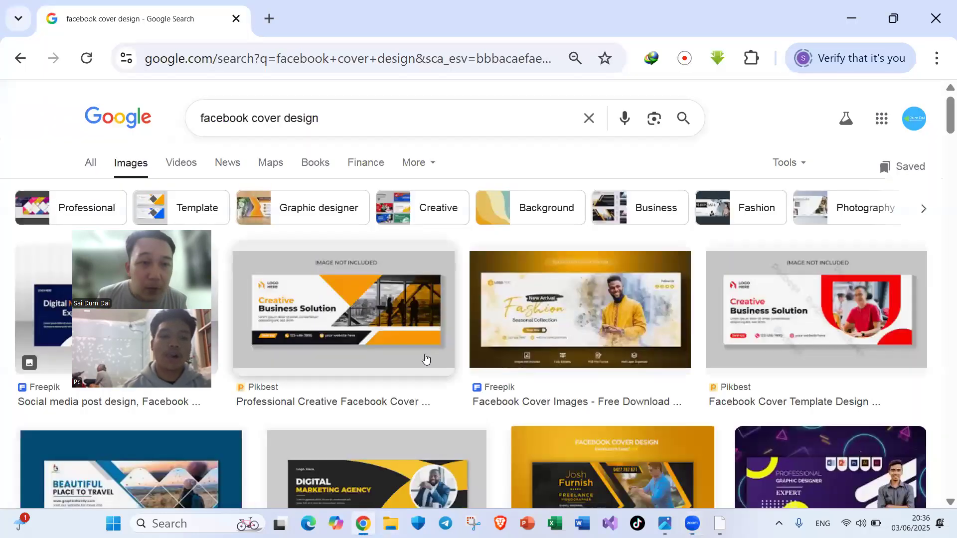
click(269, 18)
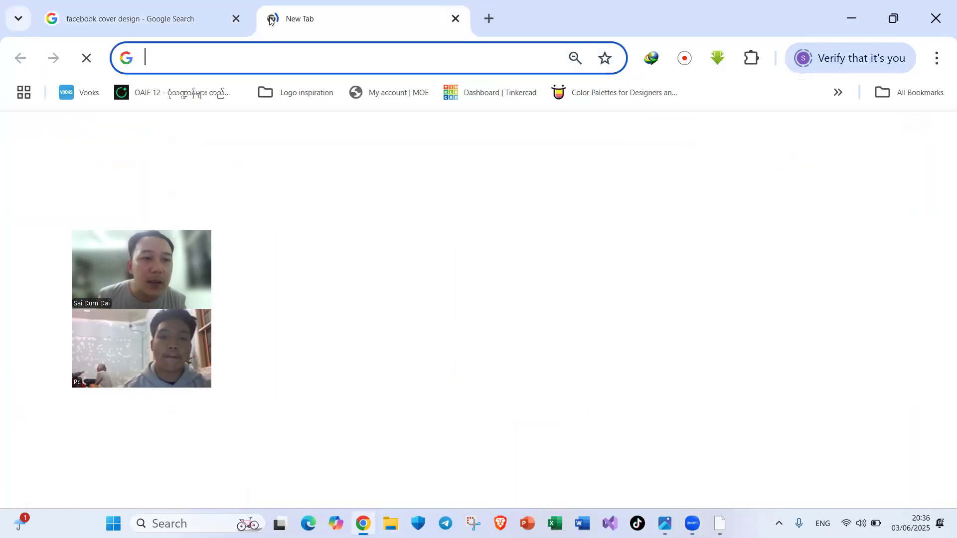
click(369, 312)
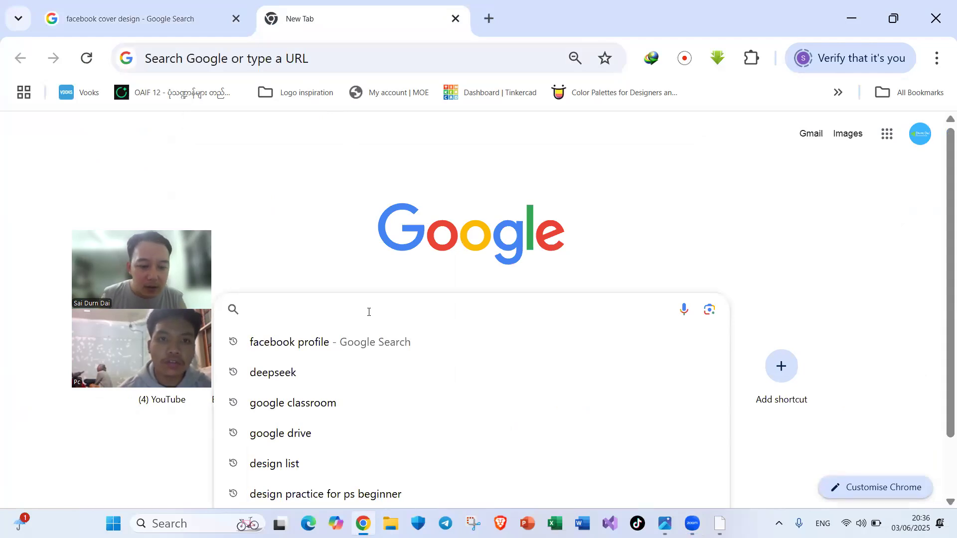
text(photoshop)
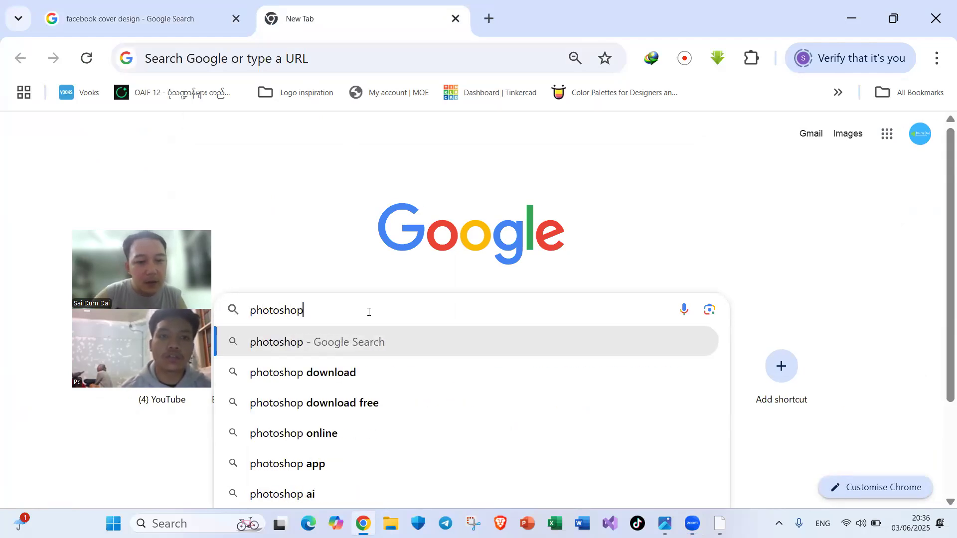
key(Return)
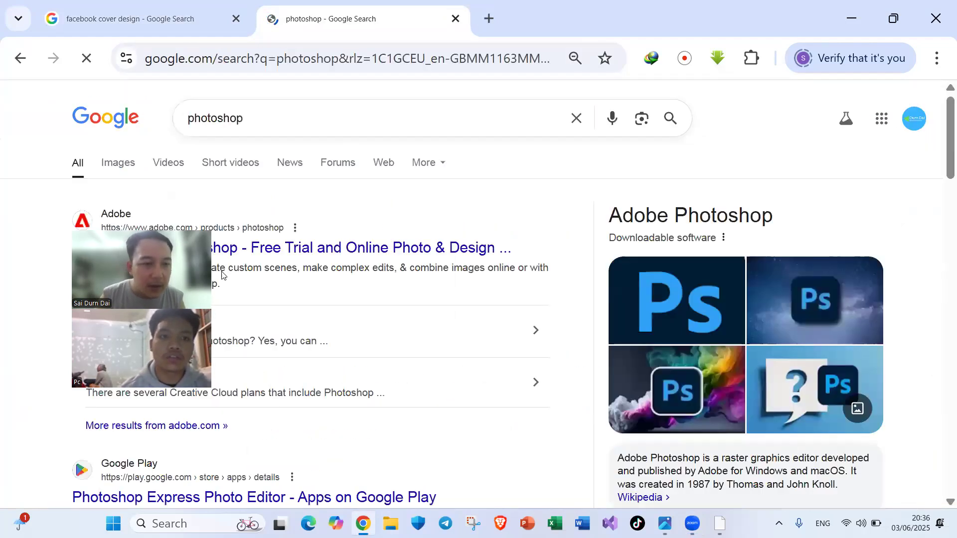
Step: Expand the related question "Is Photoshop available for free?" in the search results and highlight its answer paragraph
drag(168, 222, 856, 154)
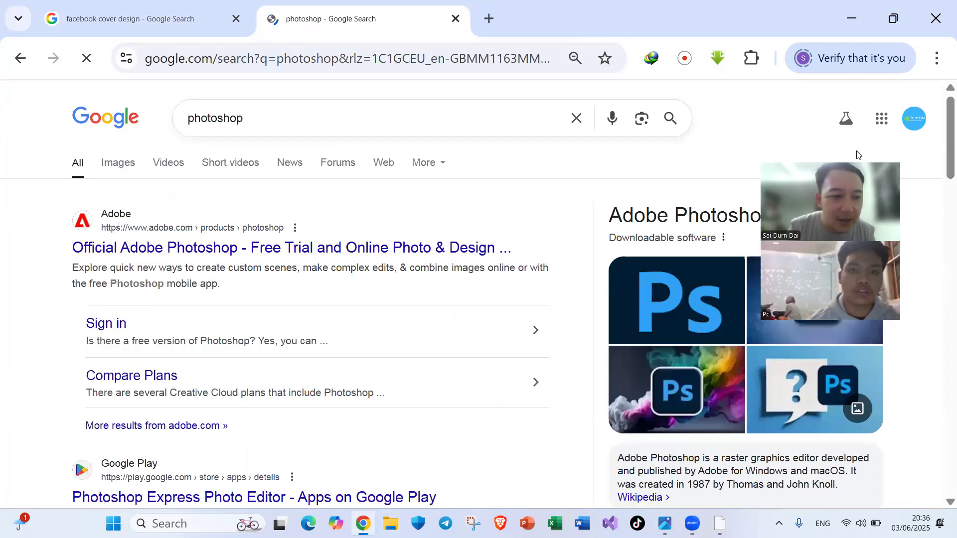
scroll(337, 277, down, 7)
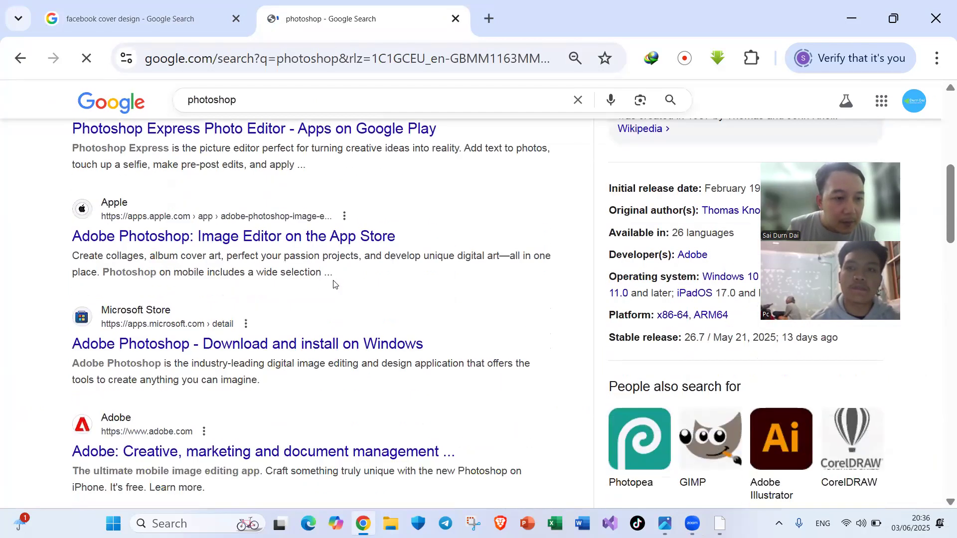
scroll(140, 277, down, 3)
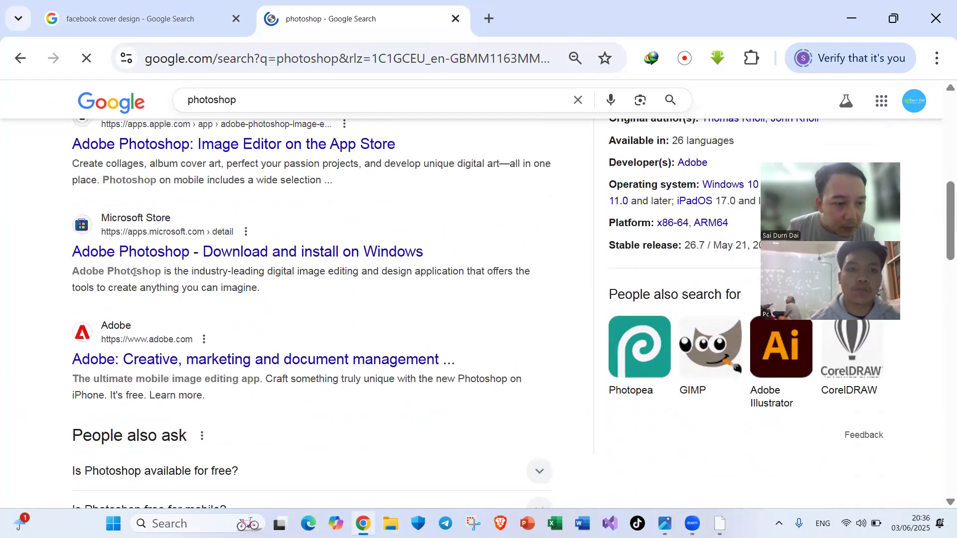
scroll(134, 275, down, 4)
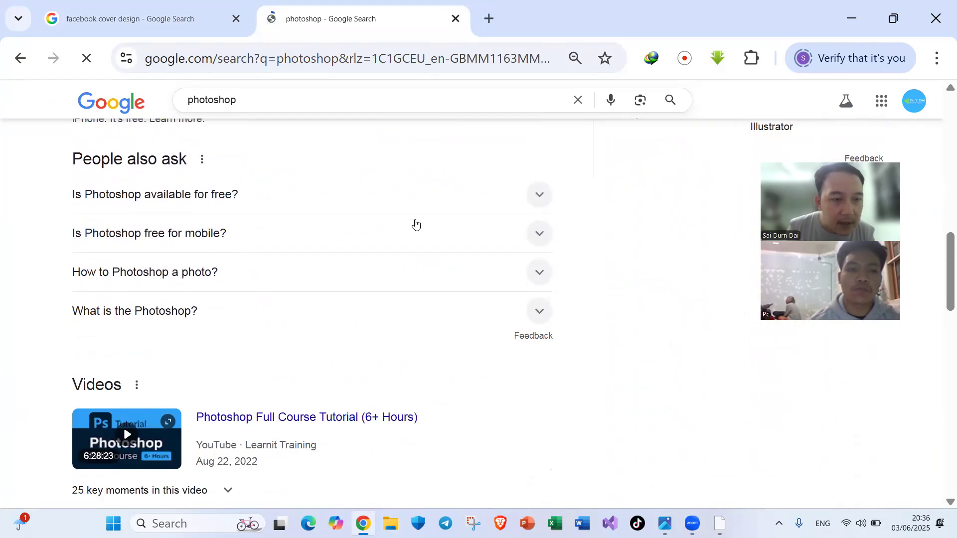
click(539, 198)
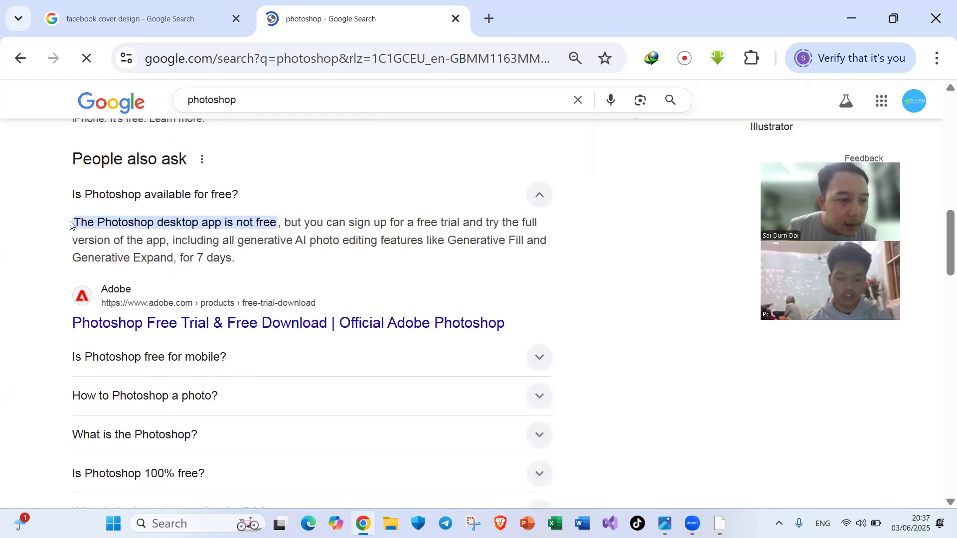
drag(73, 223, 235, 264)
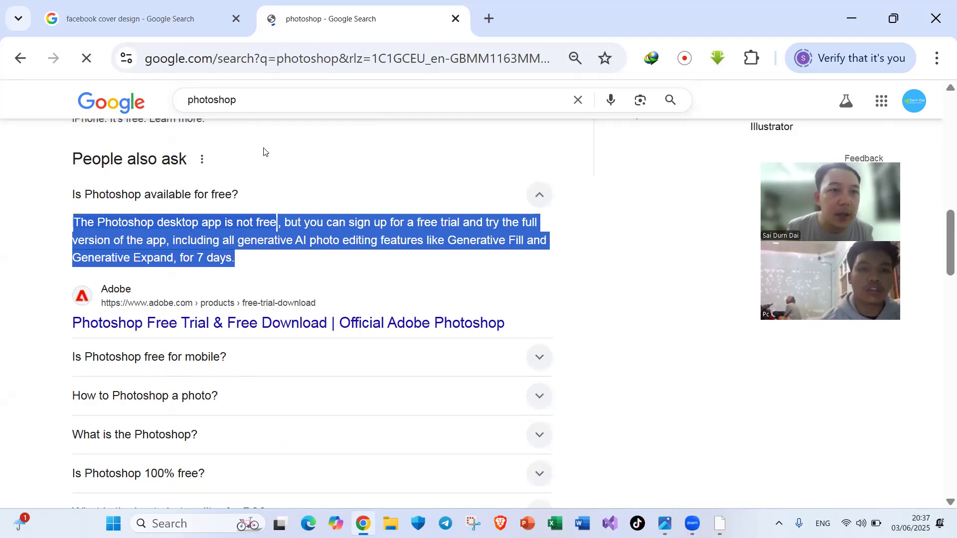
Step: Switch to Photoshop and start a new guide layout with three columns, keeping the 20 px gutter
click(720, 524)
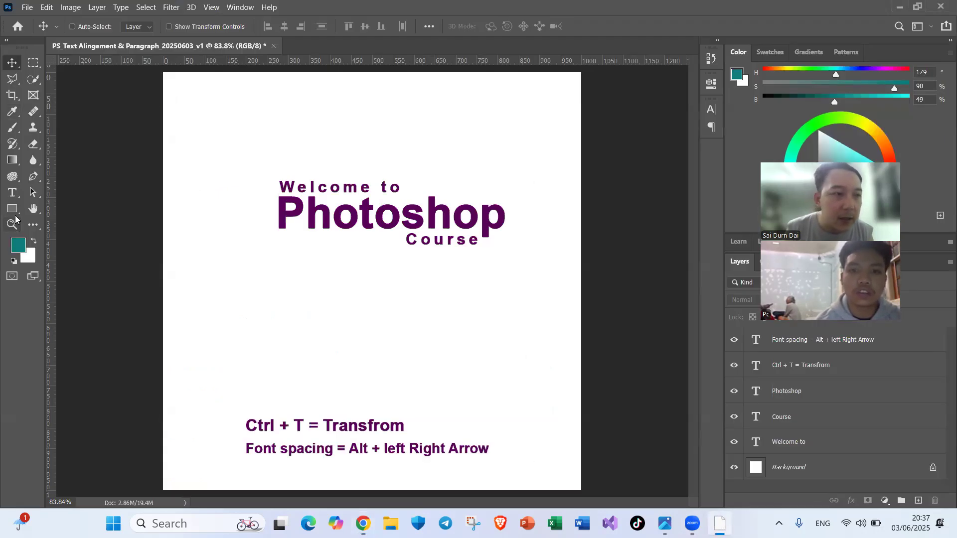
key(t)
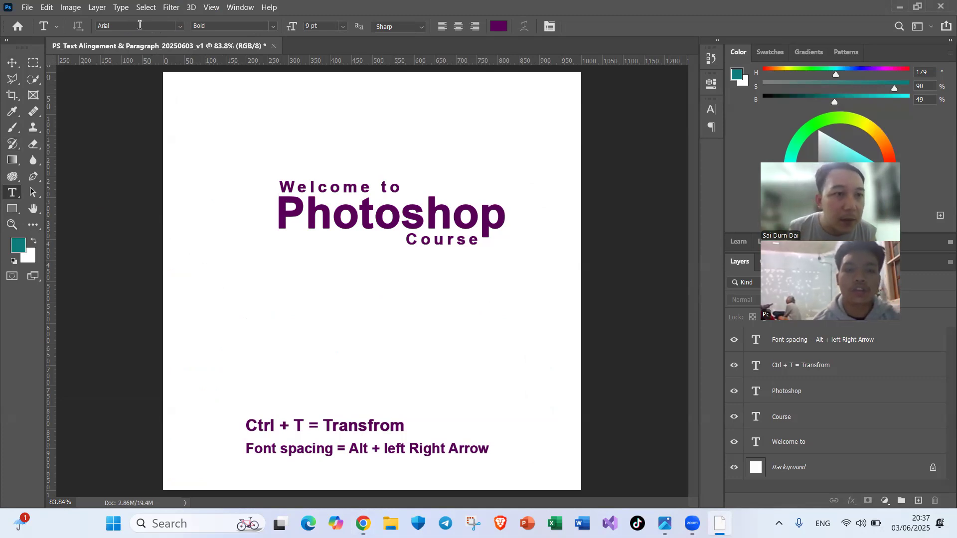
click(212, 8)
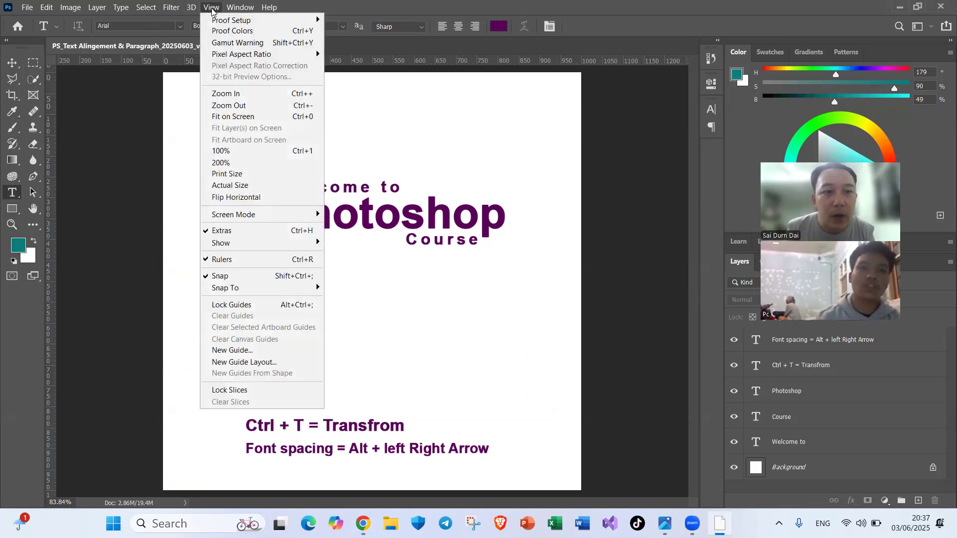
click(248, 363)
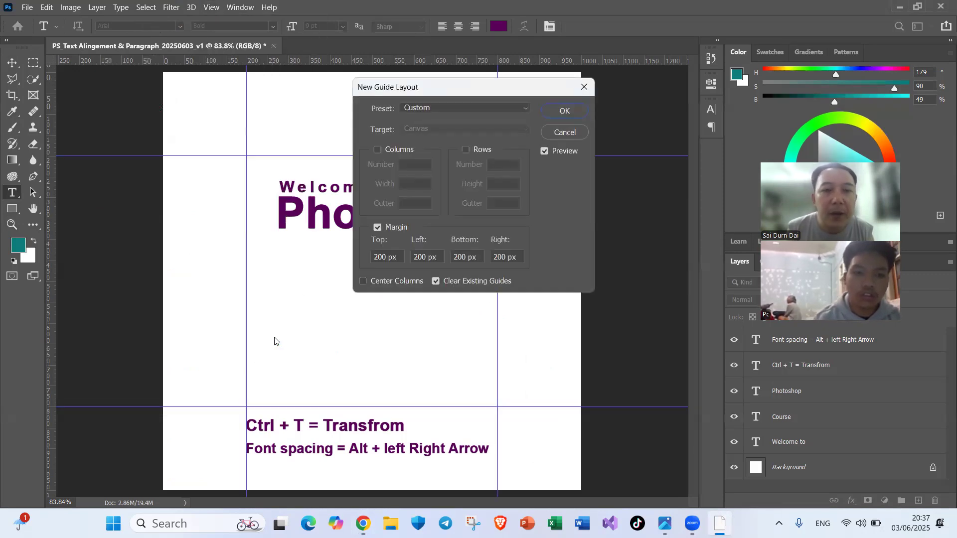
click(378, 150)
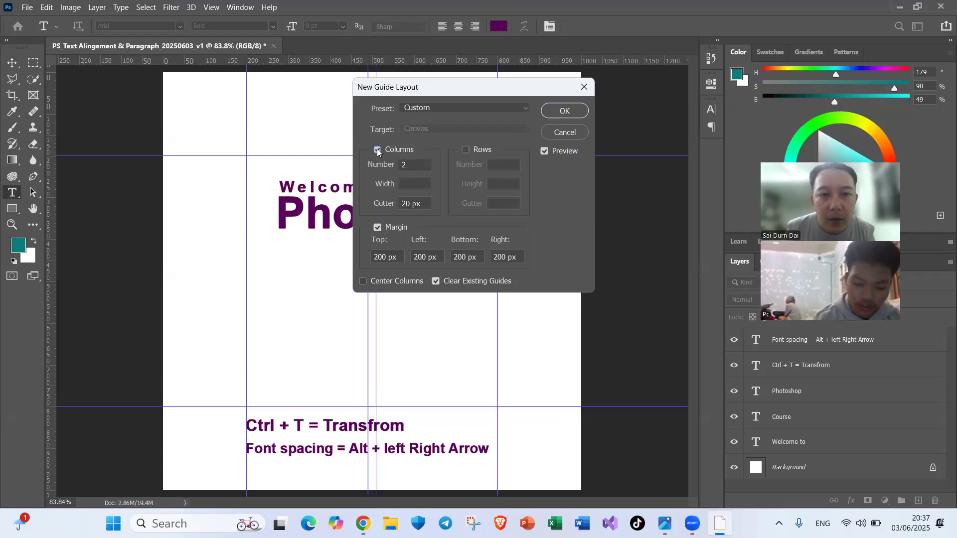
double_click(404, 167)
text(3)
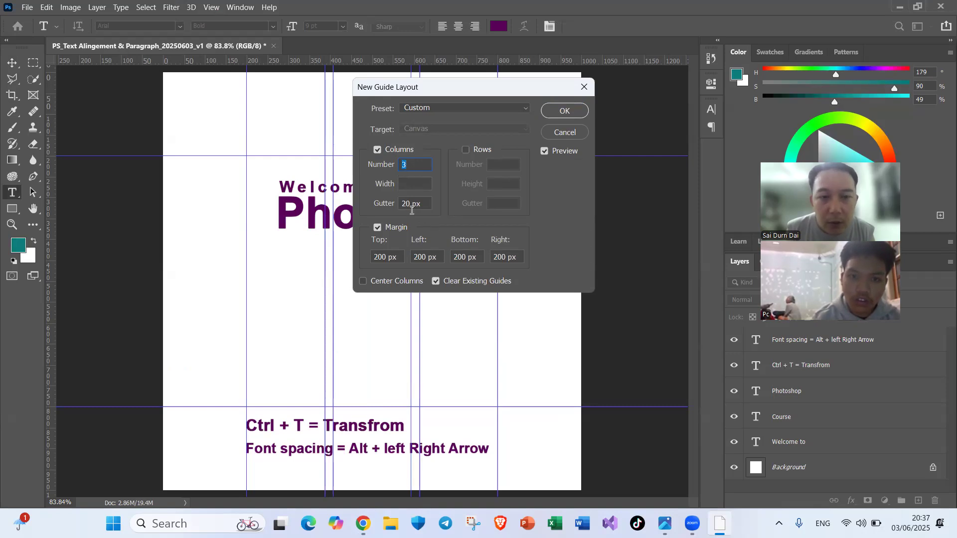
double_click(409, 204)
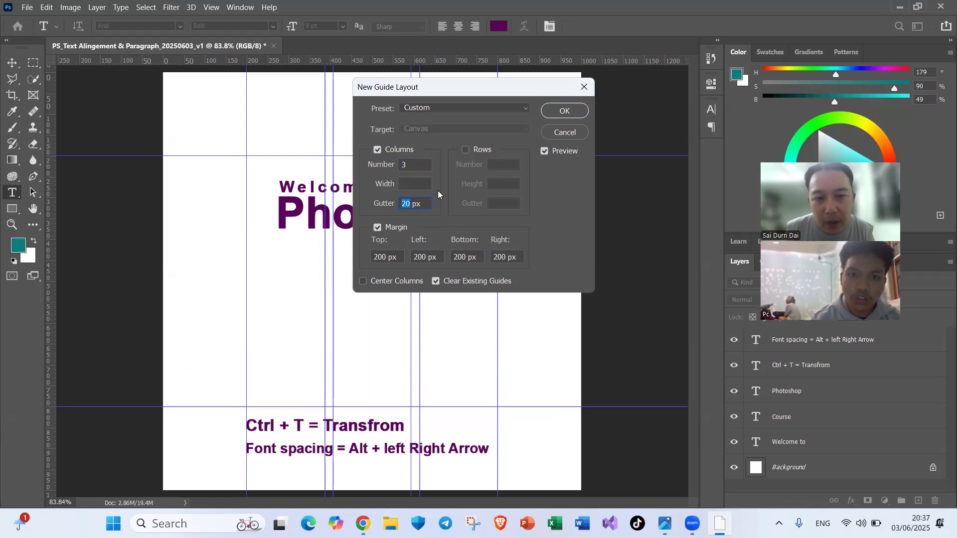
Step: Set the guide layout's top, left, bottom and right margins to 20 px and create the guides
double_click(386, 258)
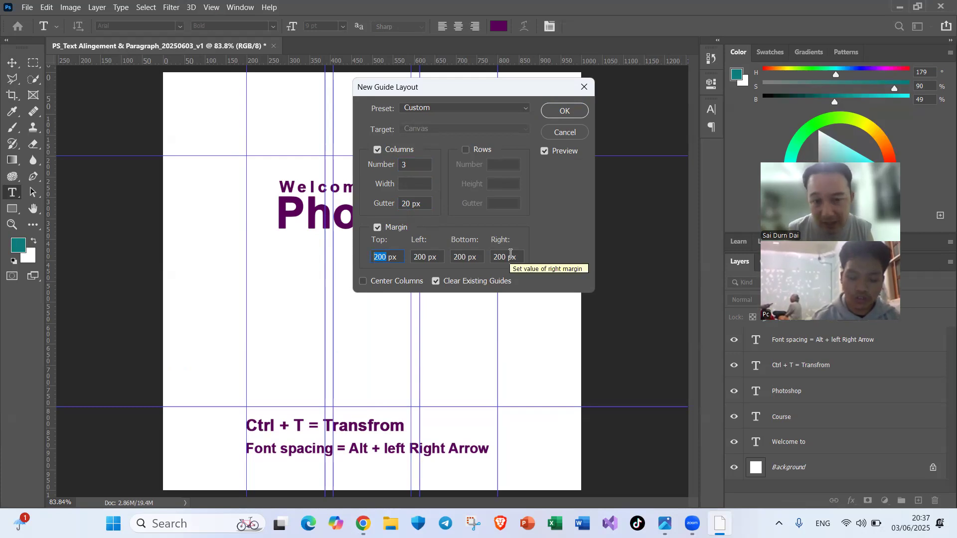
text(20)
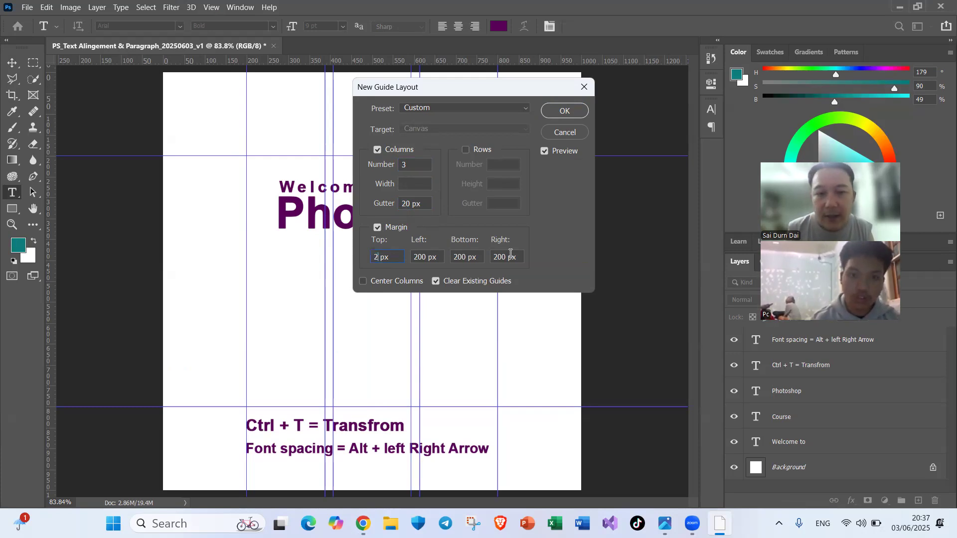
key(Tab)
text(20)
key(Tab)
text(20)
key(Tab)
text(20)
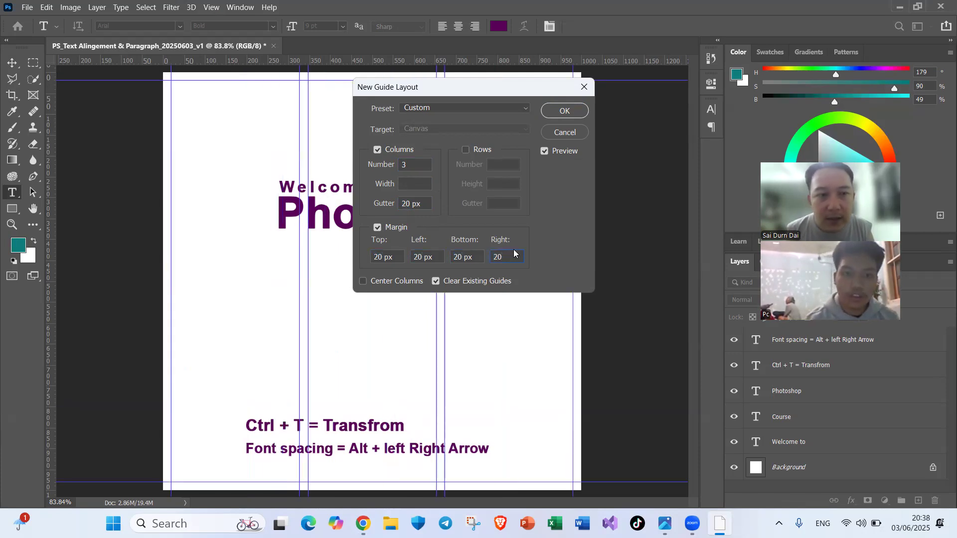
click(575, 110)
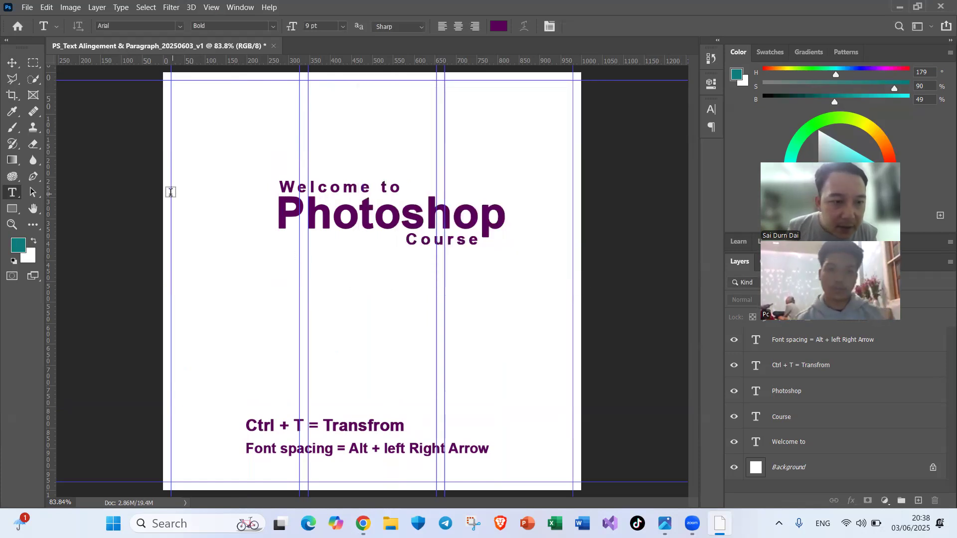
Step: Draw a text box across the first guide column, from "Welcome to" level down to the "Ctrl + T" line, and paste the copied answer paragraph
drag(171, 192, 299, 419)
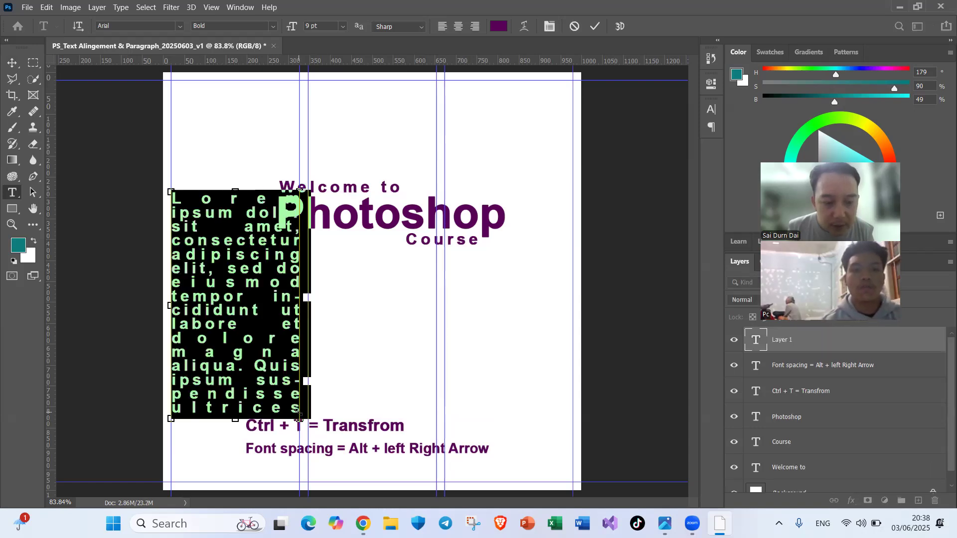
key(ctrl+v)
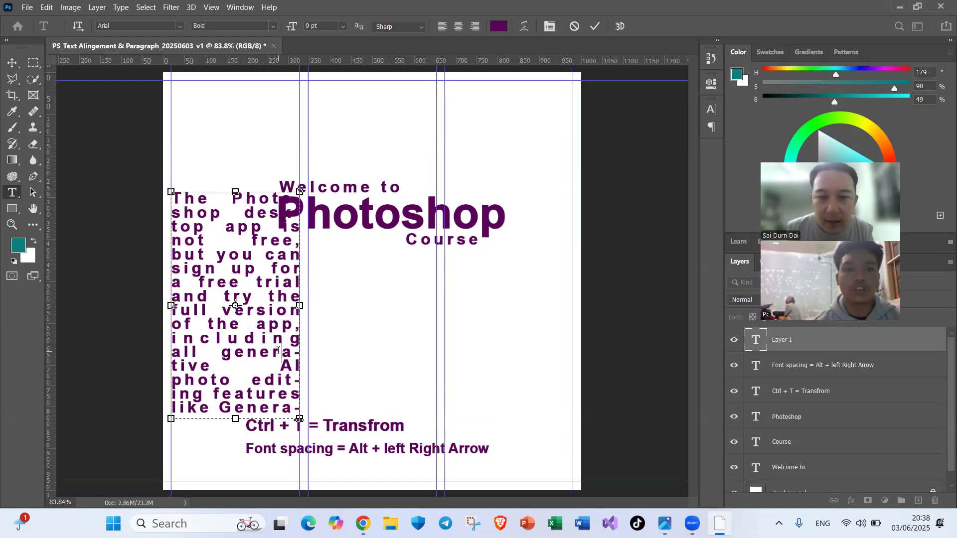
Step: Try left, centre and right alignment on the whole pasted paragraph, and finish with it left-aligned
key(ctrl+a)
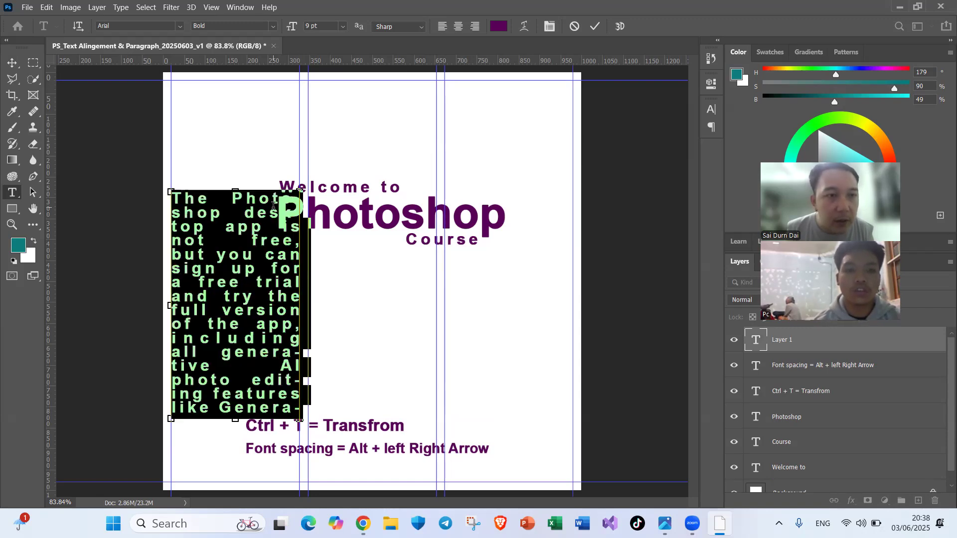
click(443, 31)
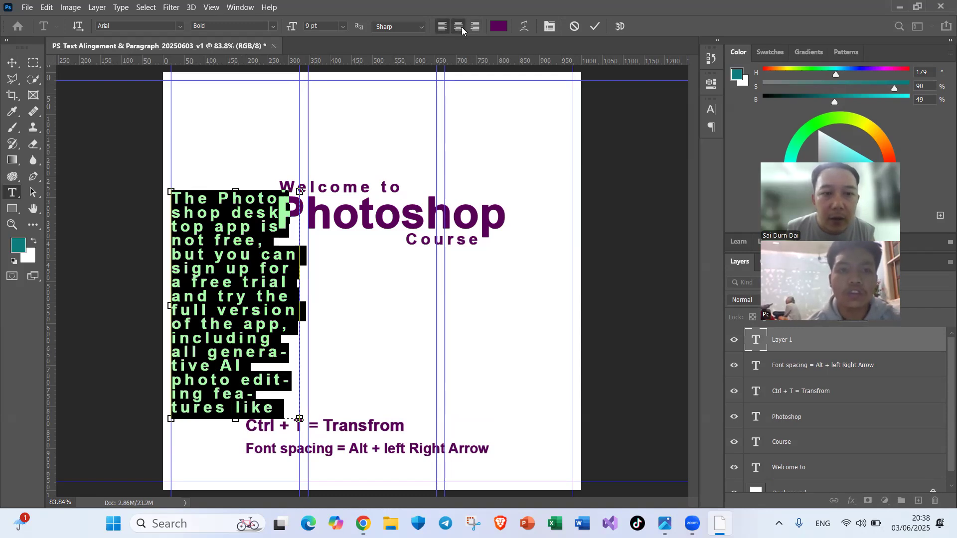
click(462, 30)
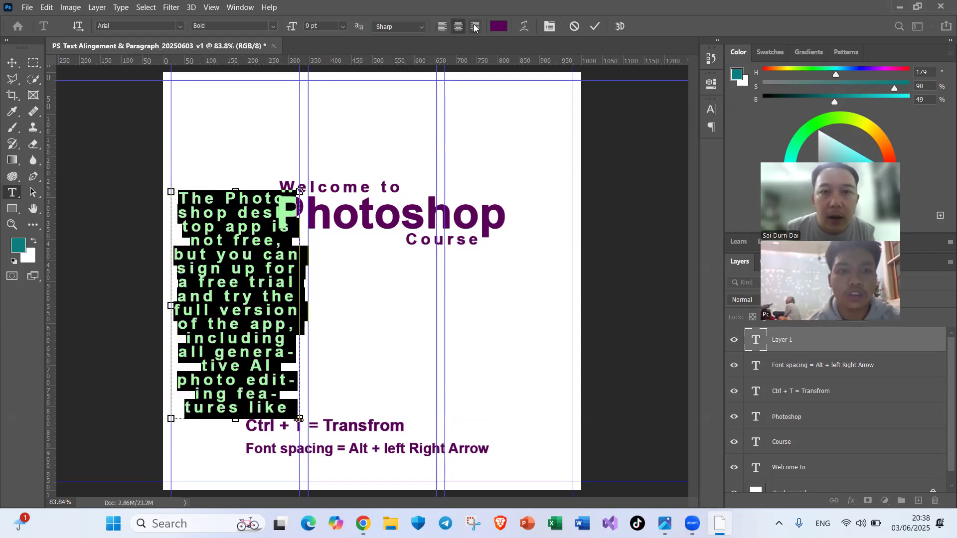
click(475, 26)
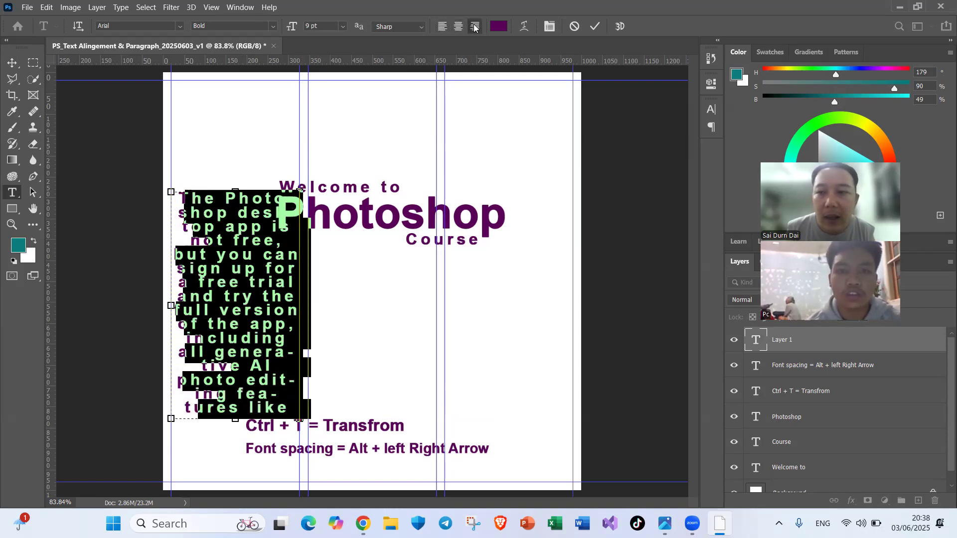
click(444, 28)
Step: Set the selected paragraph's font size to 7 pt and its style to Arial Regular
click(292, 29)
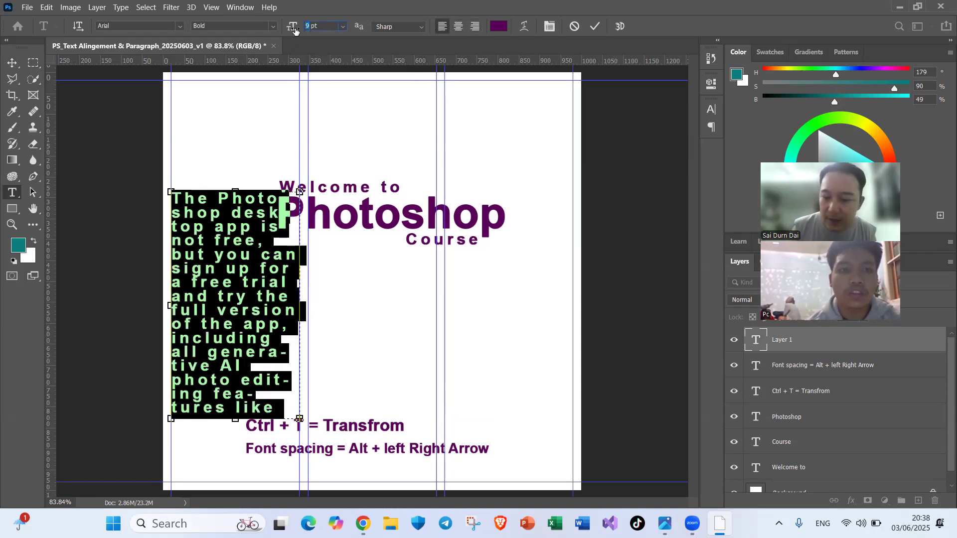
key(Return)
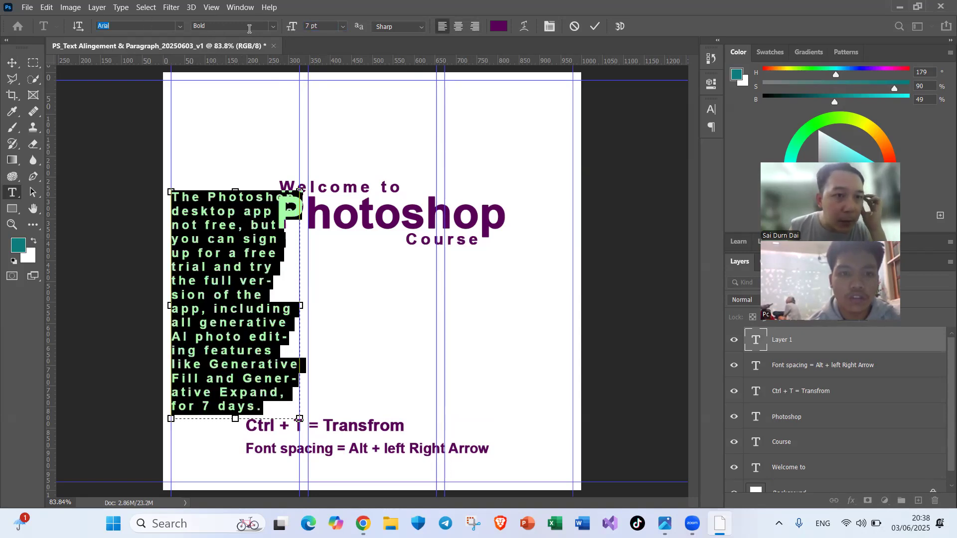
click(271, 28)
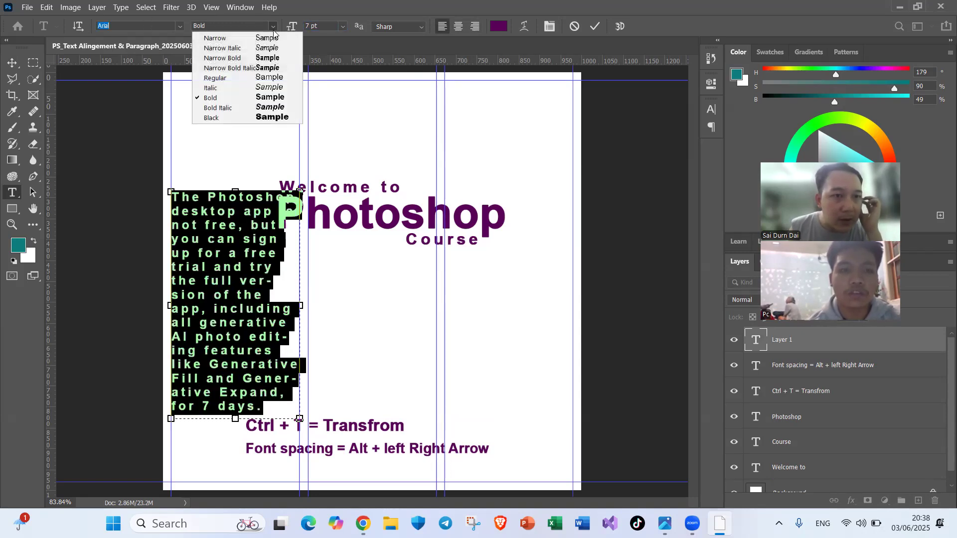
click(241, 74)
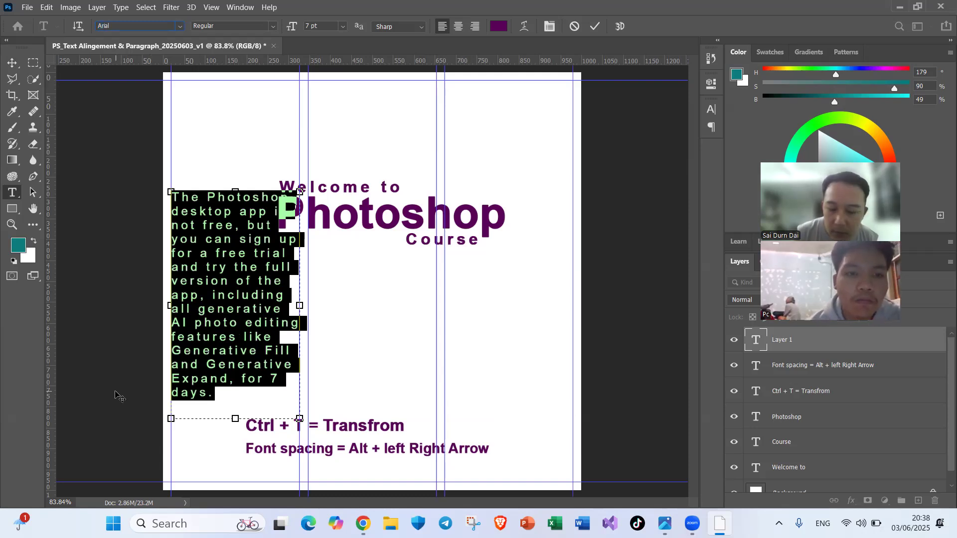
Step: Tighten the selected paragraph's letter spacing until it wraps to twelve lines, and commit the text
key(alt+Left)
key(alt+Left)
key(alt+Left)
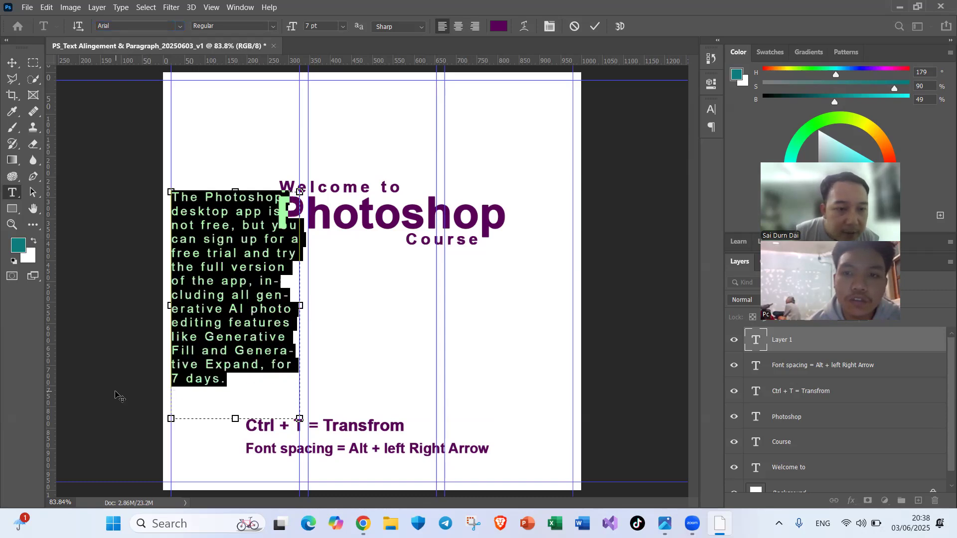
key(alt+Left)
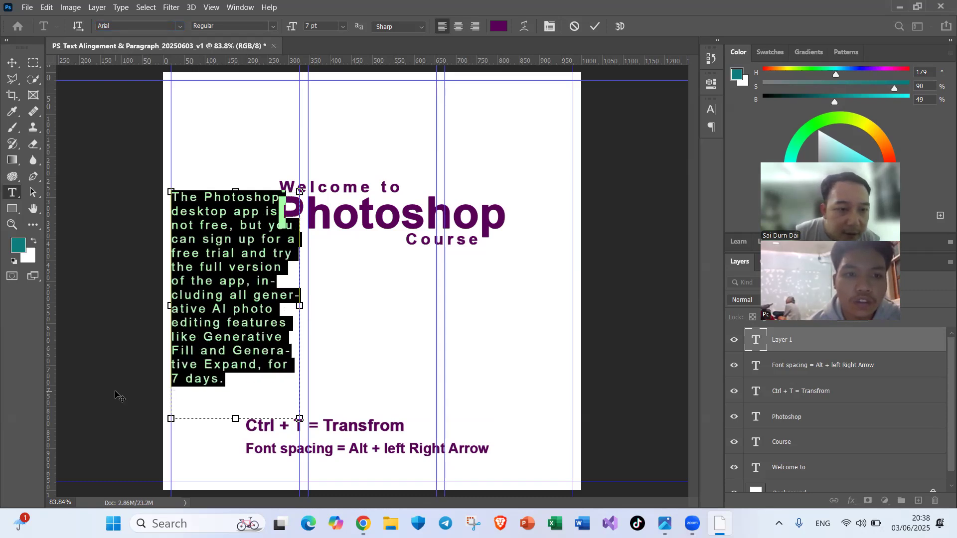
key(alt+Left)
key(alt+Left)
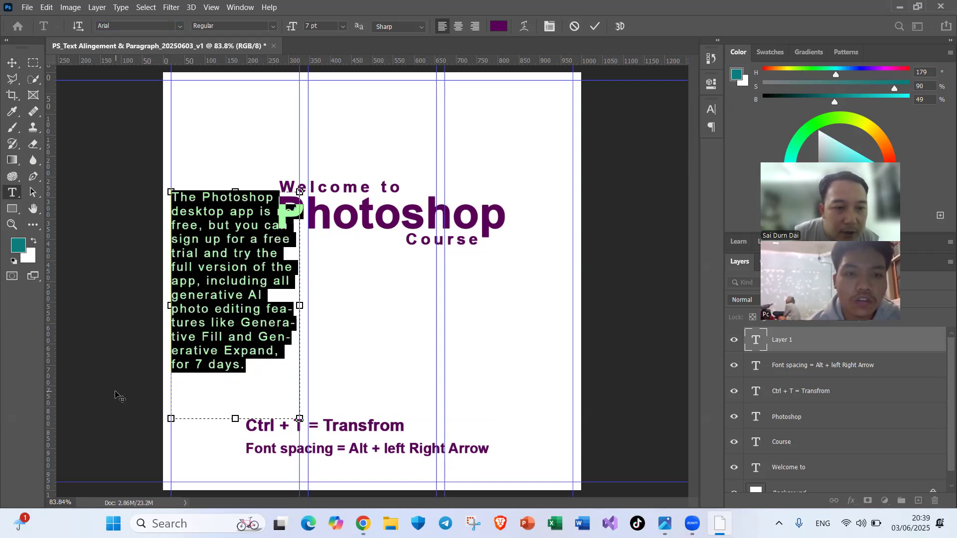
key(alt+Left)
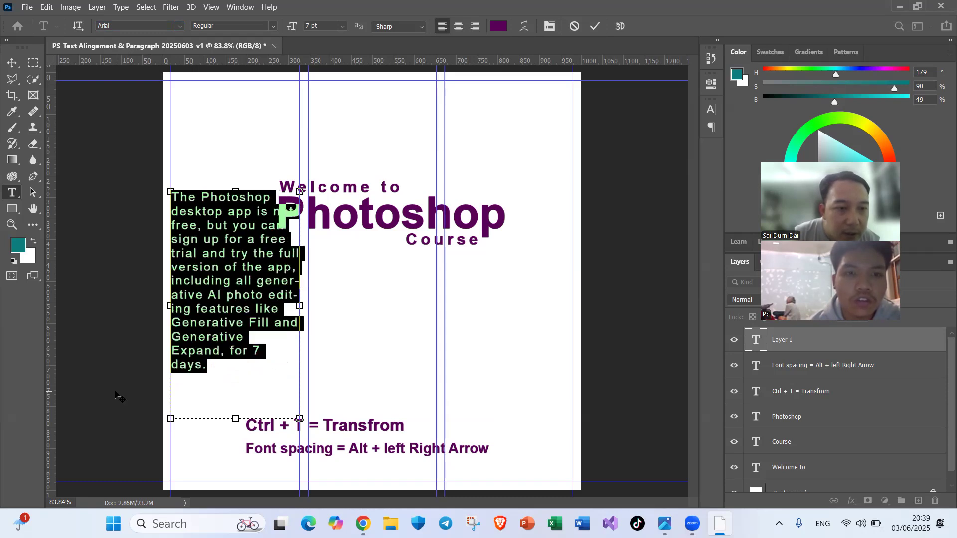
key(alt+Left)
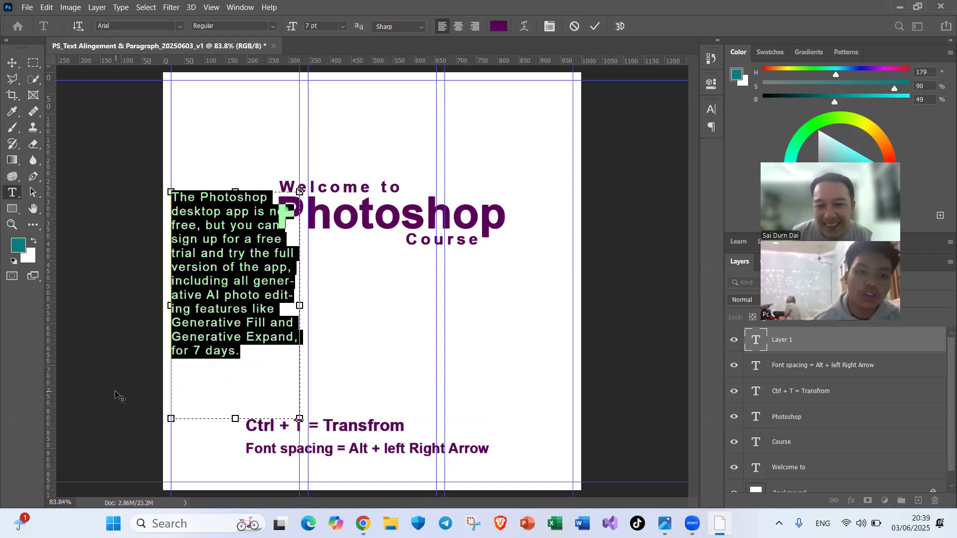
click(379, 192)
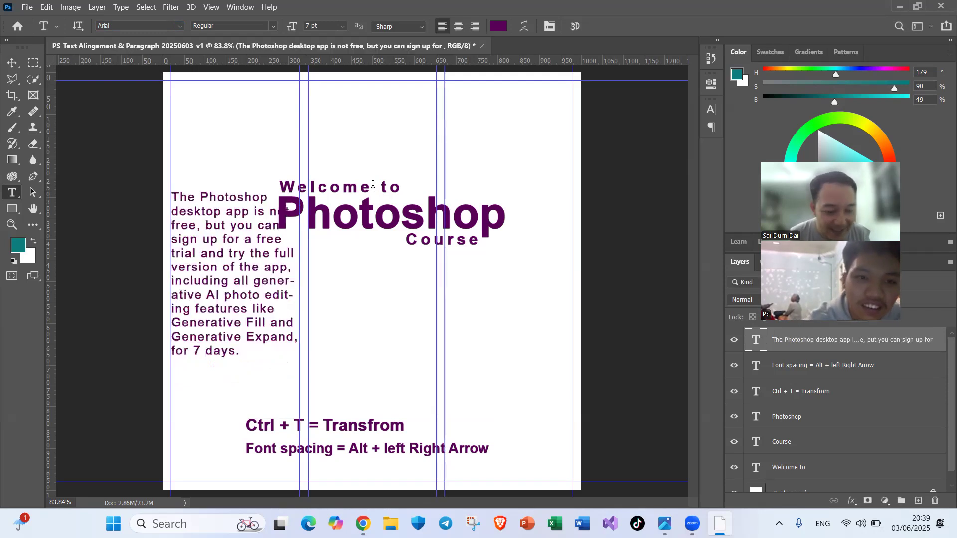
Step: Move the paragraph down the first column until it clears the "Photoshop" heading, and duplicate it into the middle guide column
key(v)
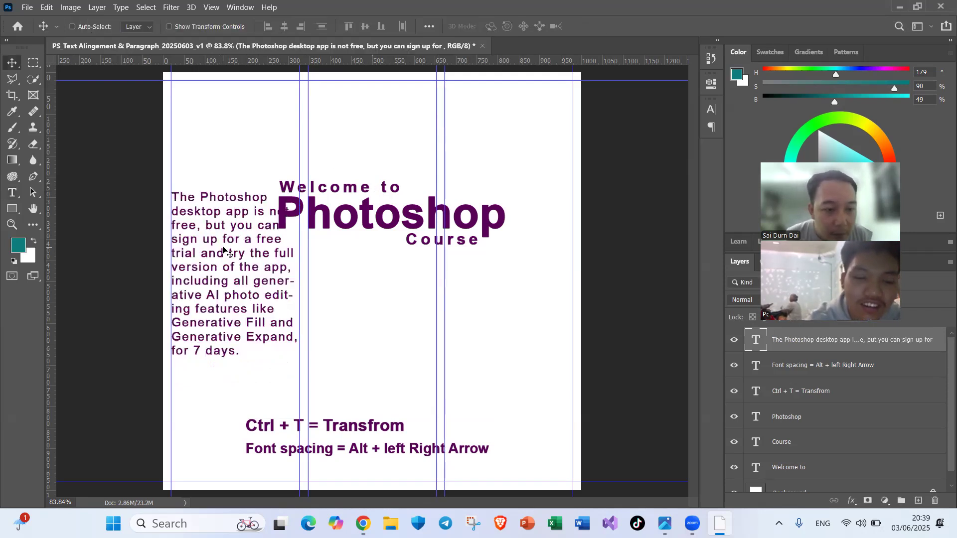
drag(234, 254, 228, 275)
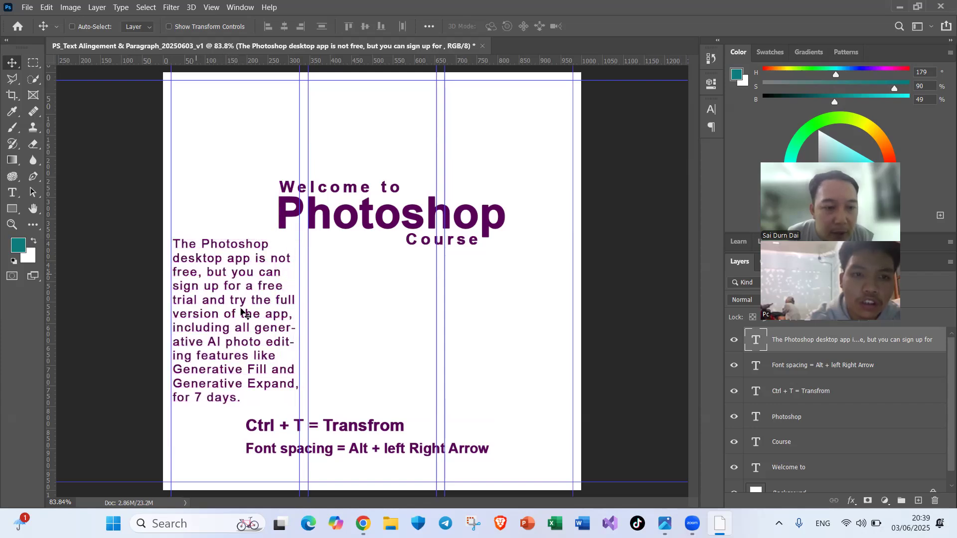
drag(245, 317, 375, 328)
Step: Insert a line break after the "t" of "the app" in the middle column's paragraph and commit the text
double_click(375, 325)
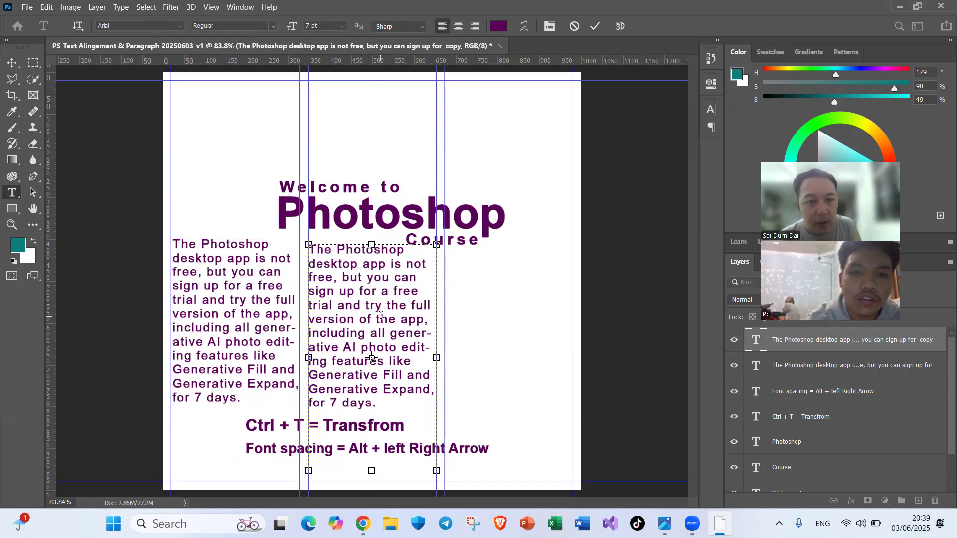
click(381, 316)
key(Return)
click(594, 27)
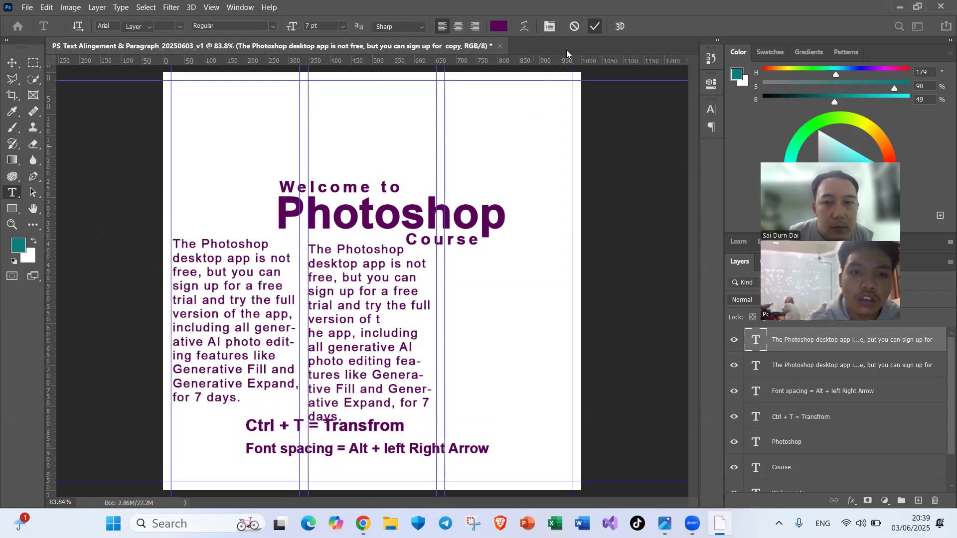
Step: Centre-align the whole paragraph in the middle column
key(v)
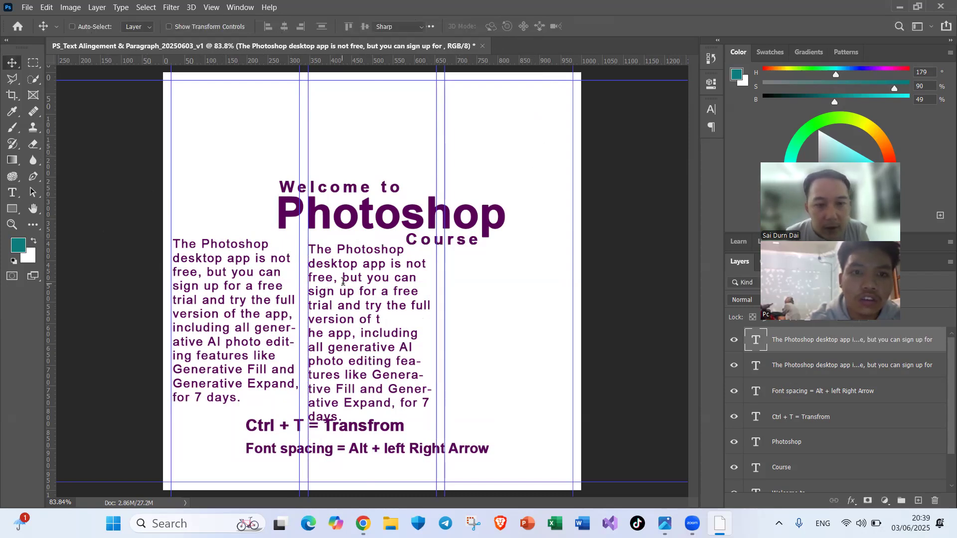
key(t)
click(352, 280)
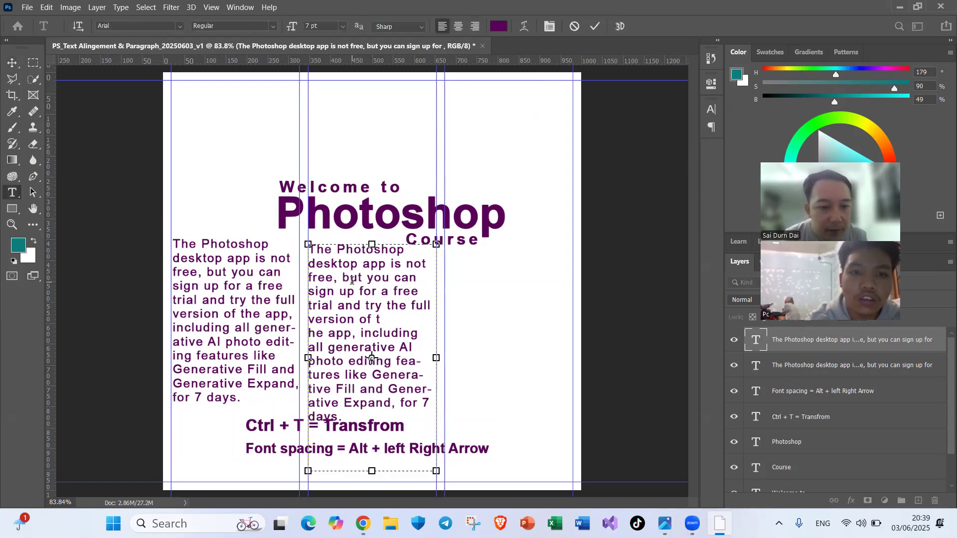
key(ctrl+a)
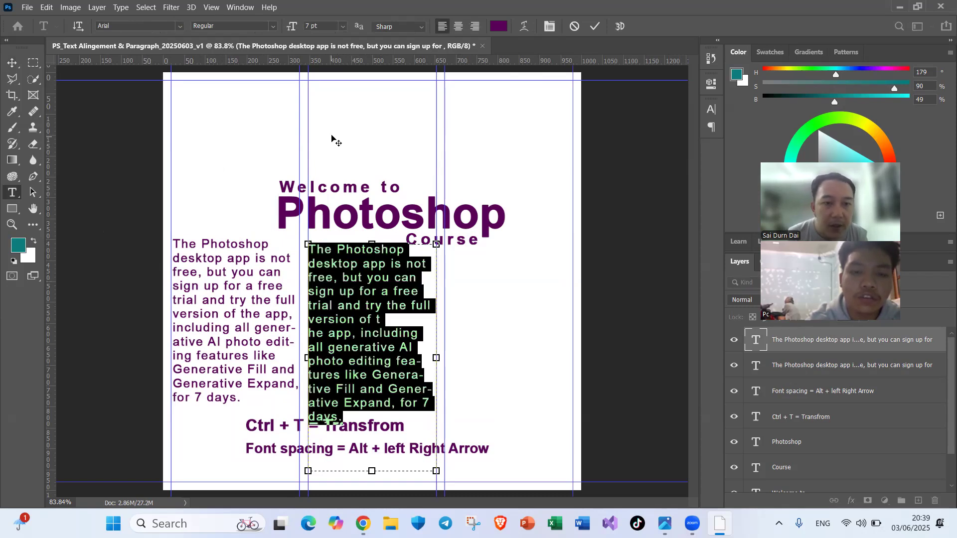
click(459, 27)
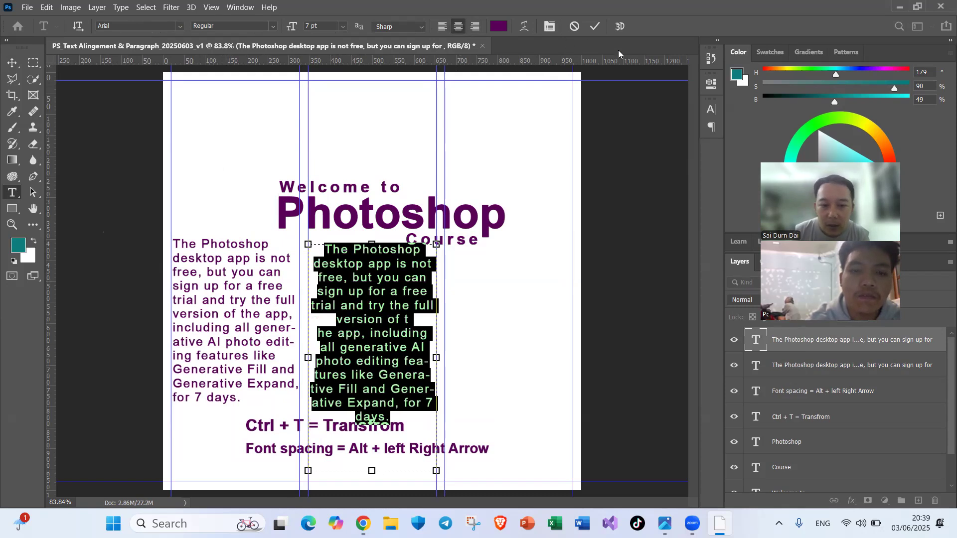
Step: Commit the centred text and duplicate the middle paragraph into the third guide column
click(595, 27)
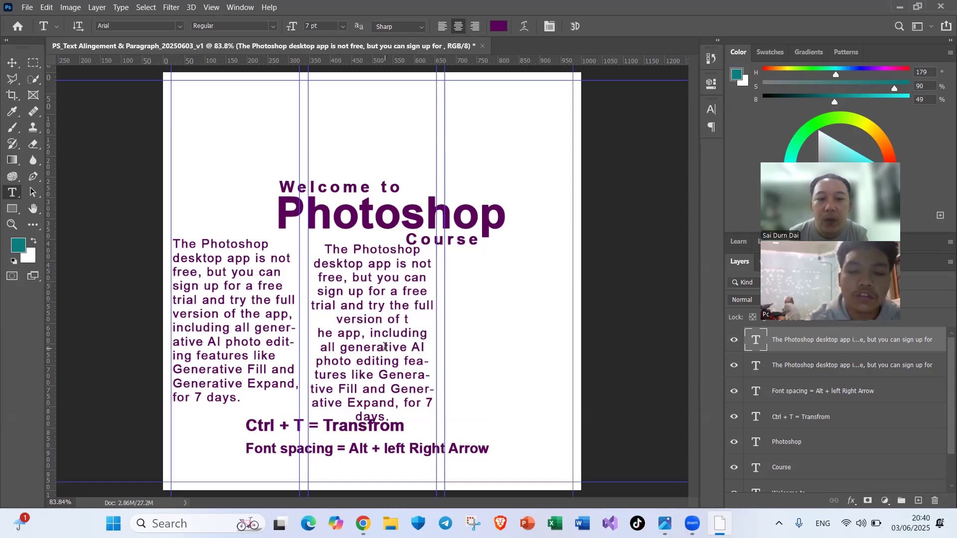
key(v)
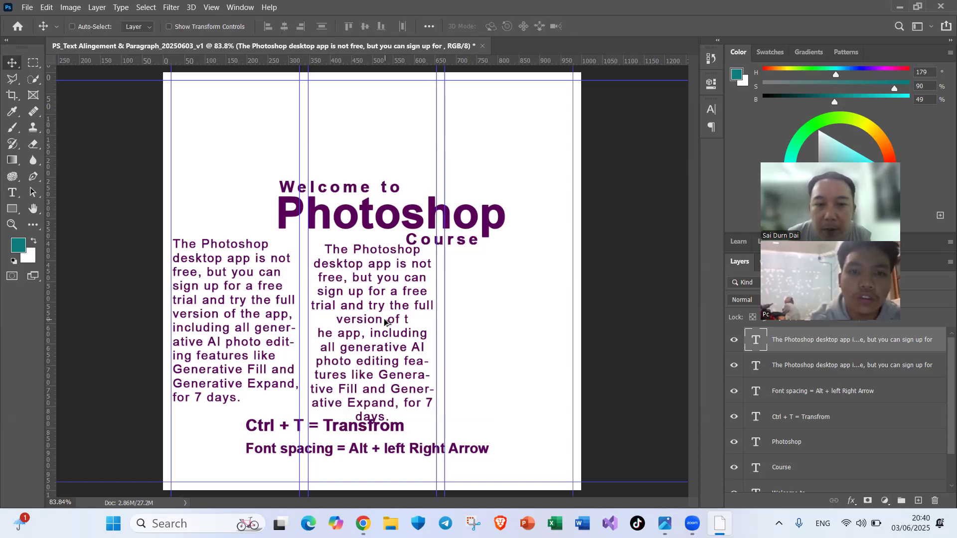
drag(385, 322, 523, 321)
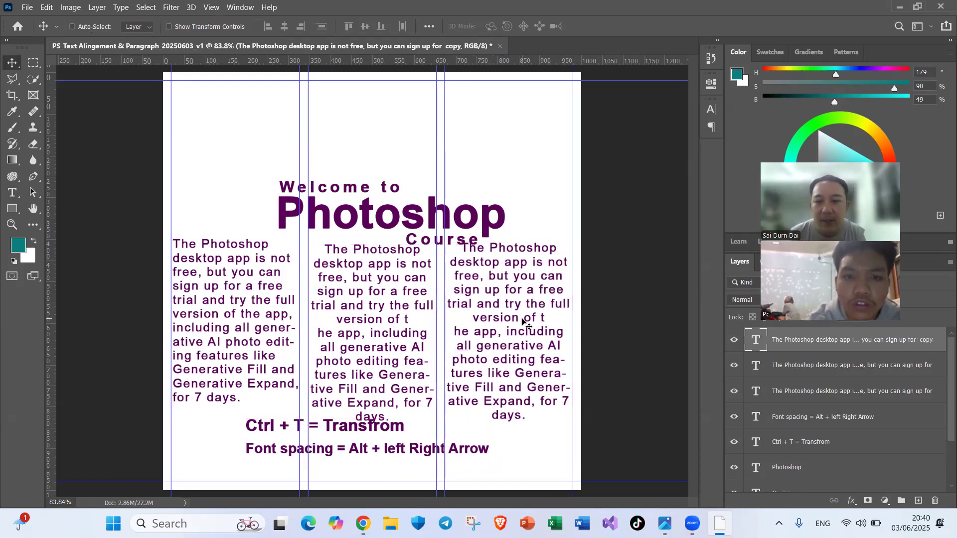
Step: Right-align the whole paragraph in the third column and commit the text
key(t)
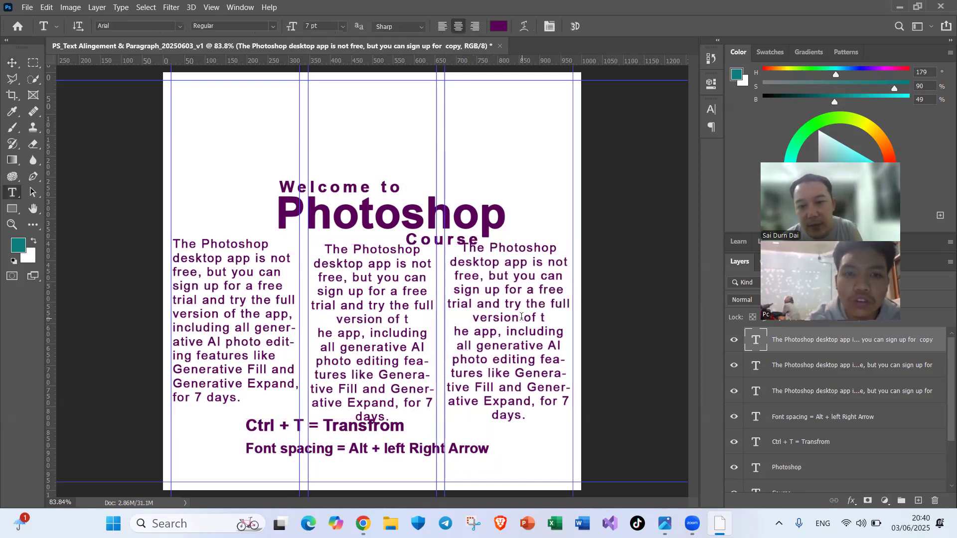
click(522, 317)
key(ctrl+a)
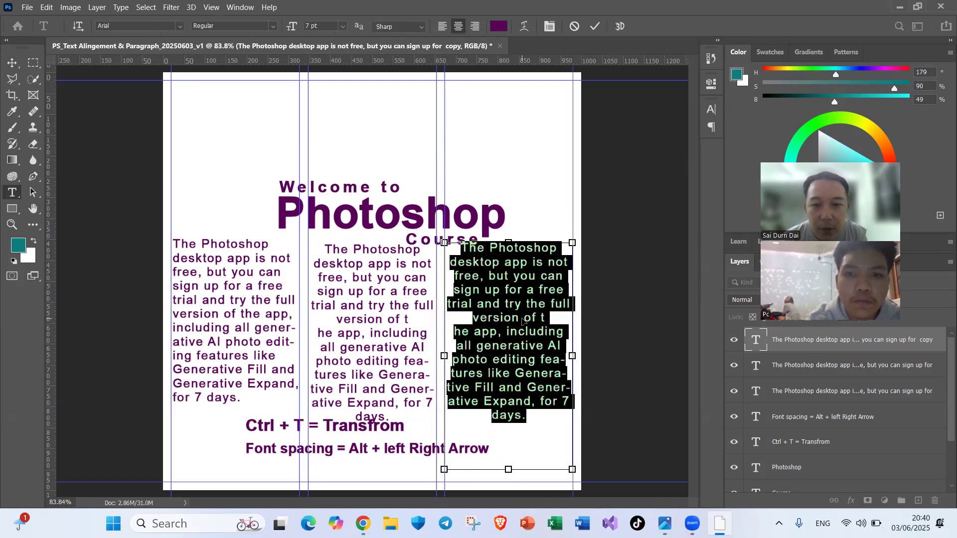
click(475, 27)
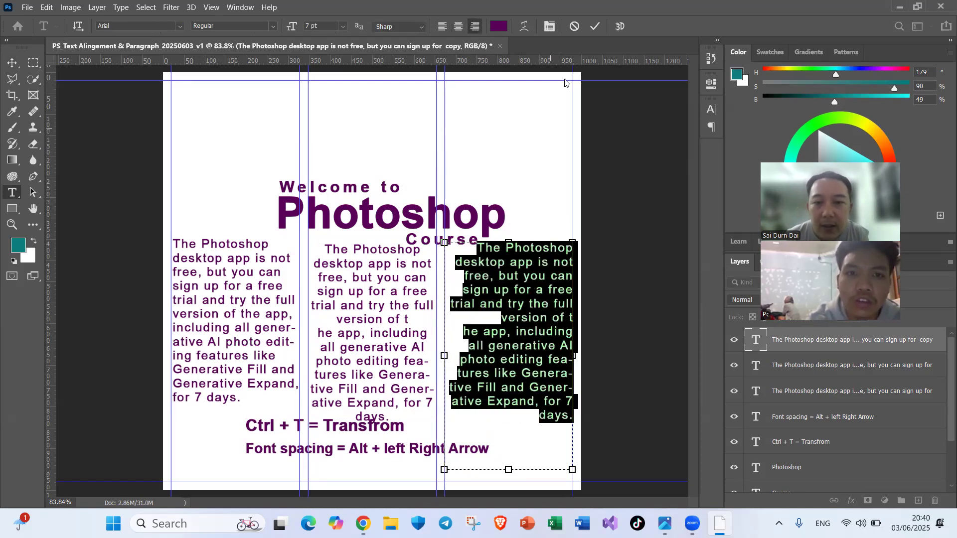
click(595, 28)
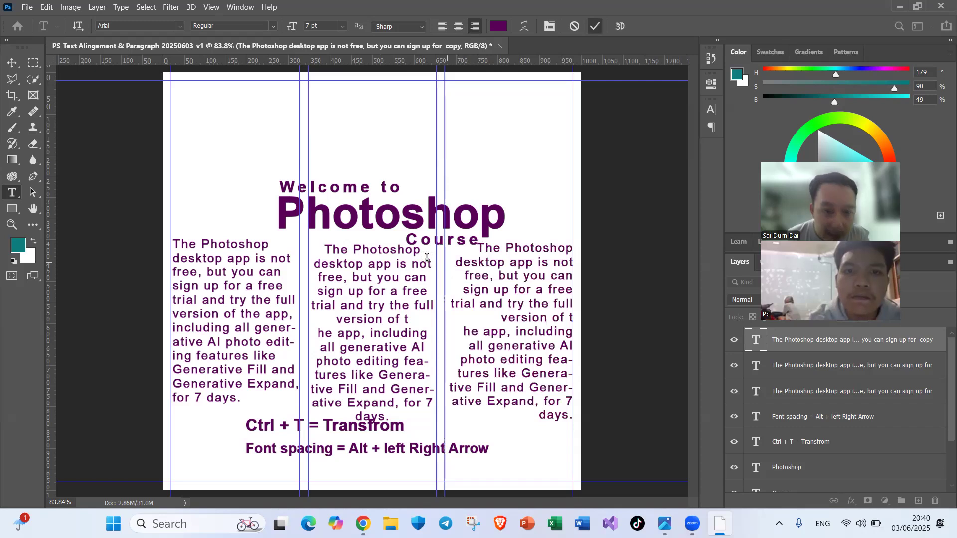
Step: Select all three column paragraphs and nudge them down together until they clear the word "Course" in the heading
key(v)
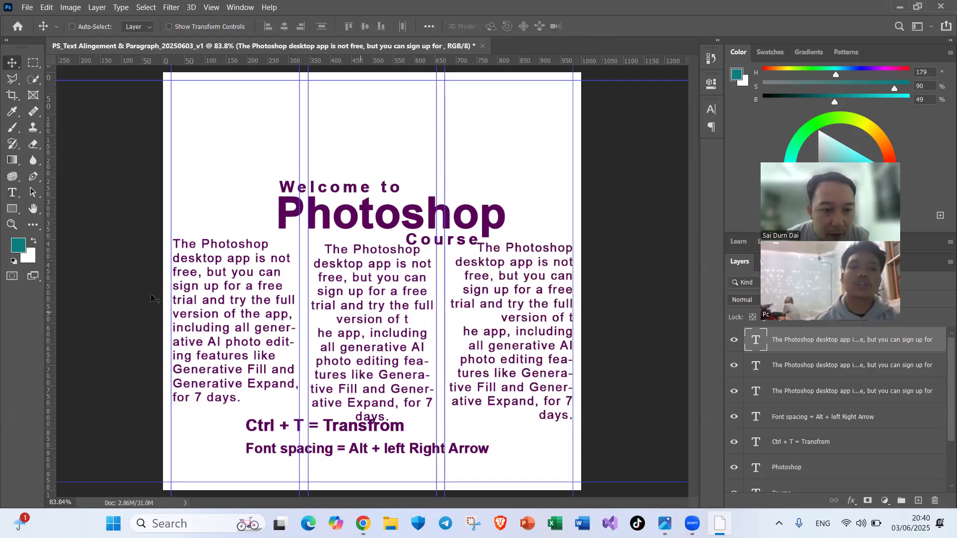
drag(139, 299, 531, 324)
key(Down)
key(Down)
key(Down)
key(Down)
key(Down)
key(Down)
key(Down)
key(Down)
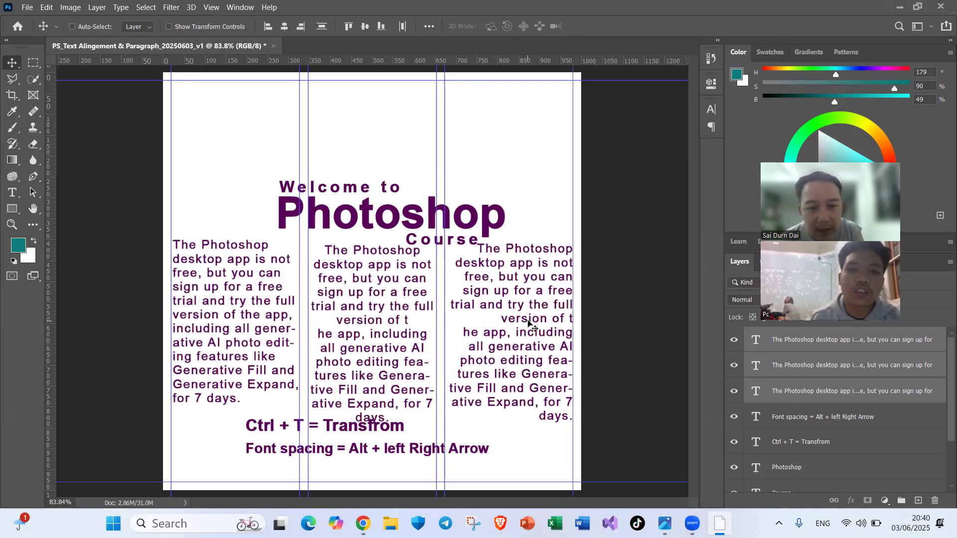
key(Down)
key(Down)
key(Down)
key(Down)
key(Down)
key(Down)
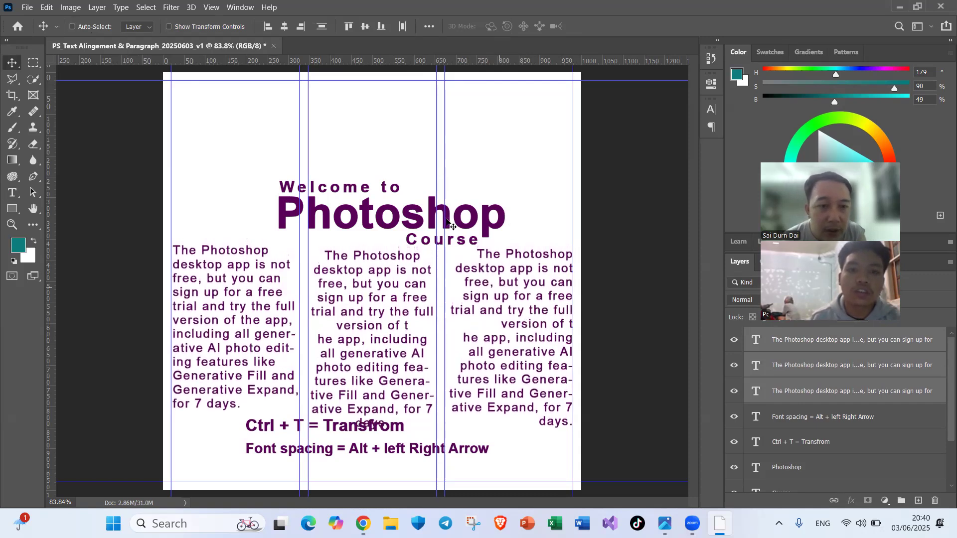
Step: Move the "Welcome to Photoshop Course" heading up to the left margin guide and scale it to about 121%, reaching the third column
click(373, 169)
drag(359, 160, 300, 161)
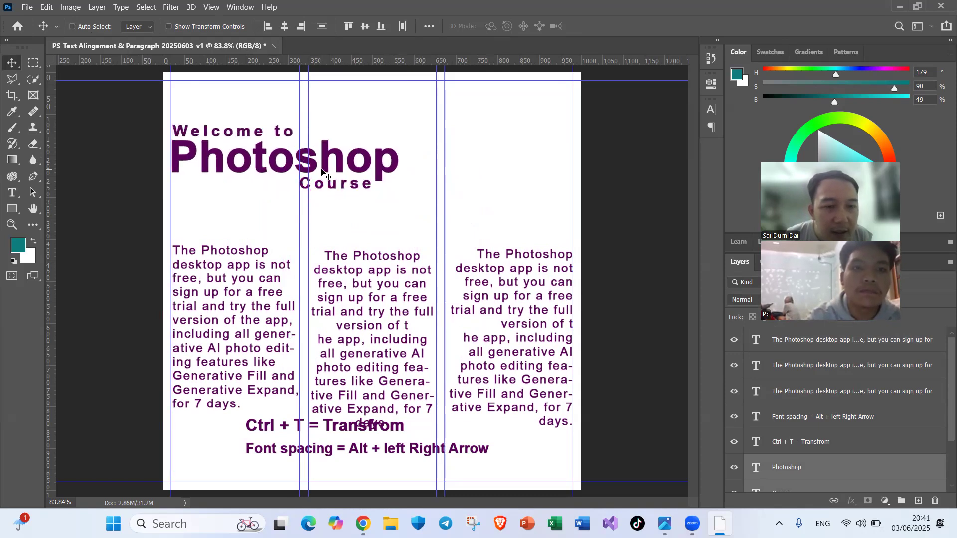
key(ctrl+t)
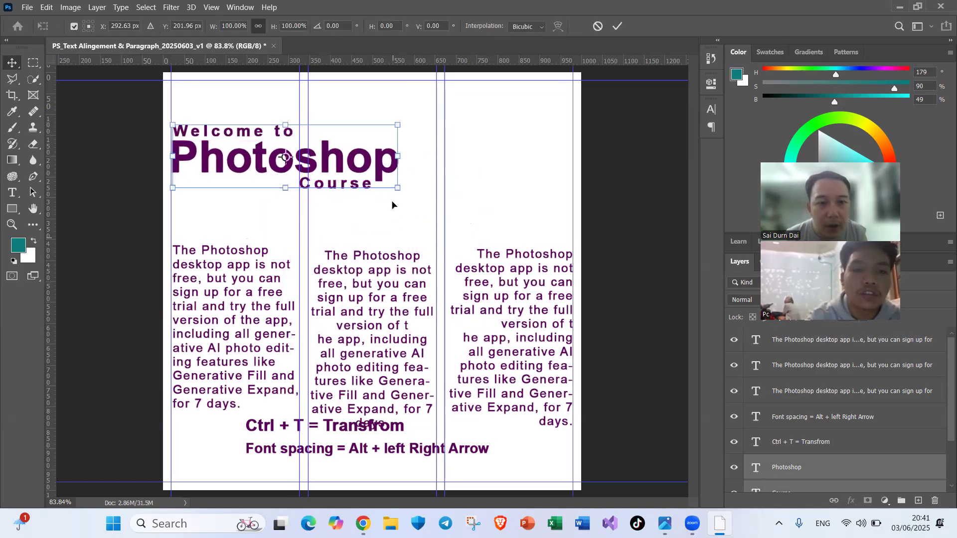
drag(397, 185, 445, 203)
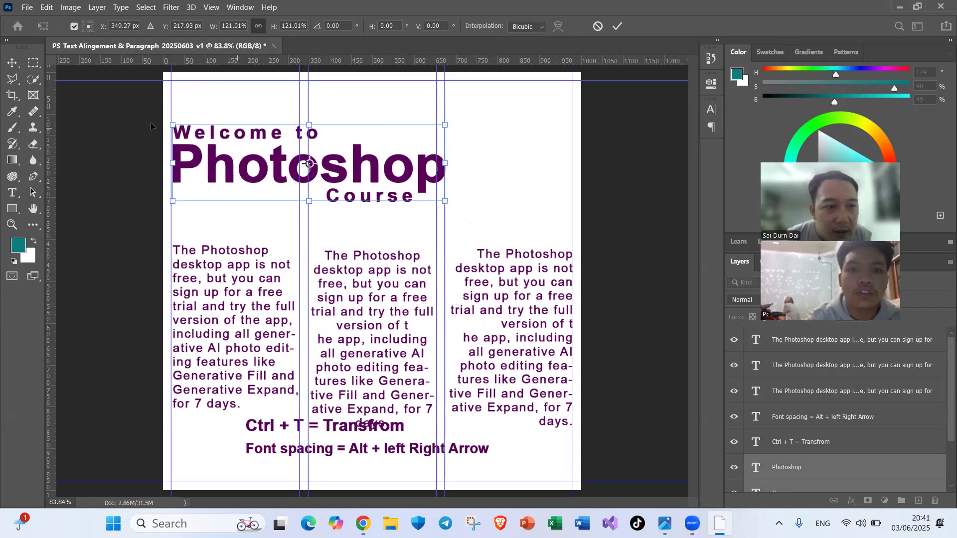
click(618, 26)
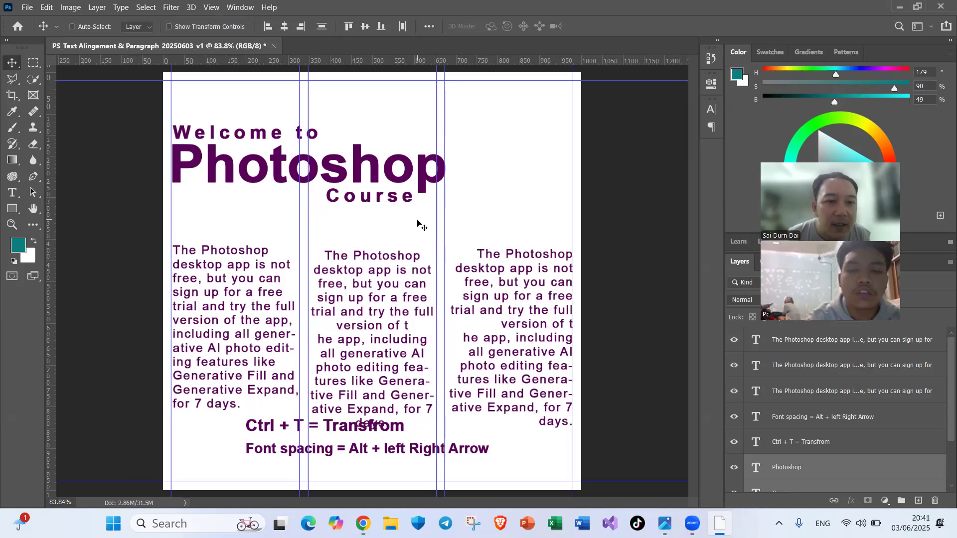
Step: Align the top edges of the three column paragraphs and move them up together to just below the heading
key(ctrl)
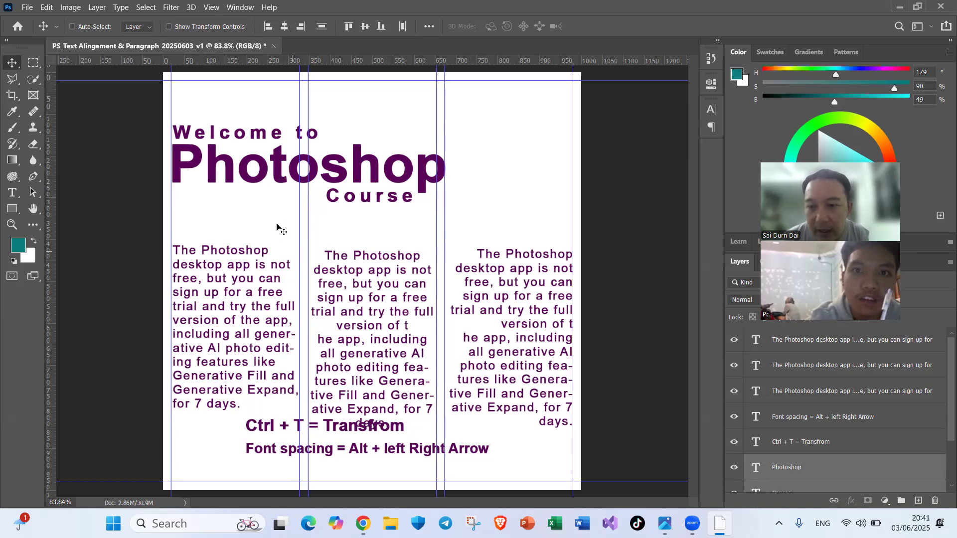
drag(137, 112, 455, 202)
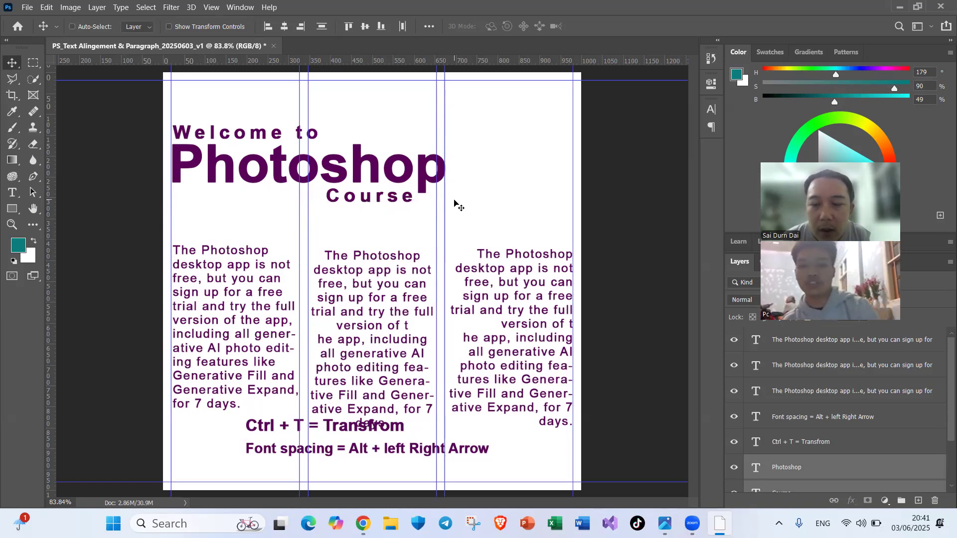
ctrl+click(137, 277)
drag(136, 277, 540, 319)
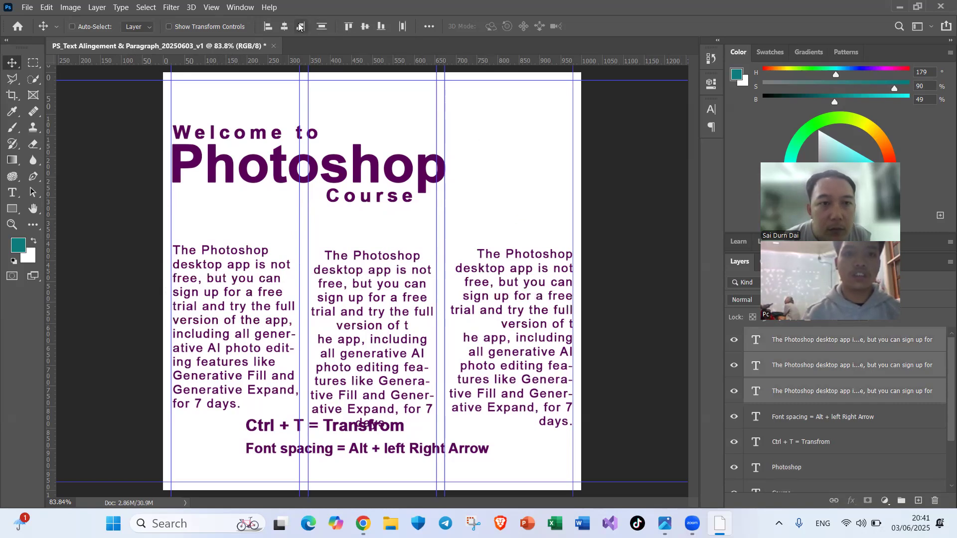
click(349, 27)
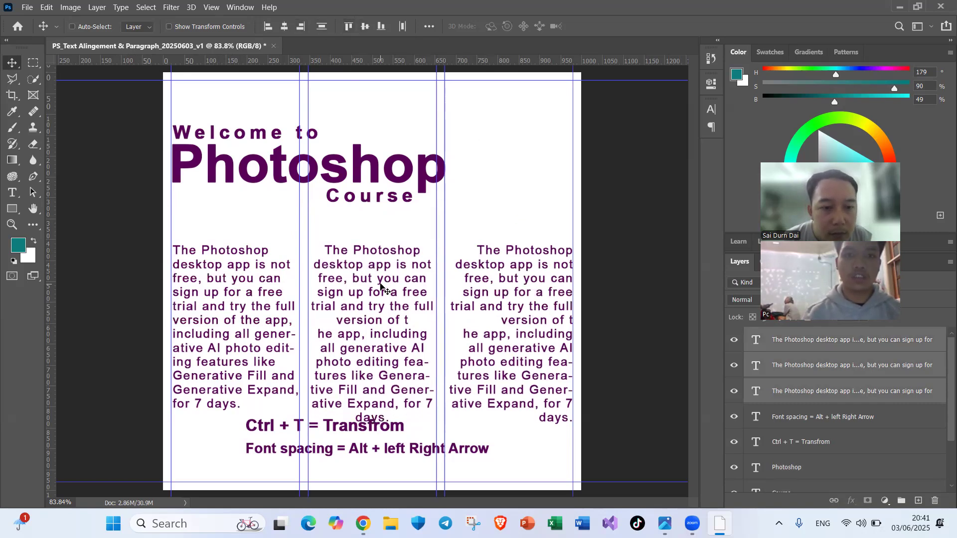
drag(381, 285, 382, 267)
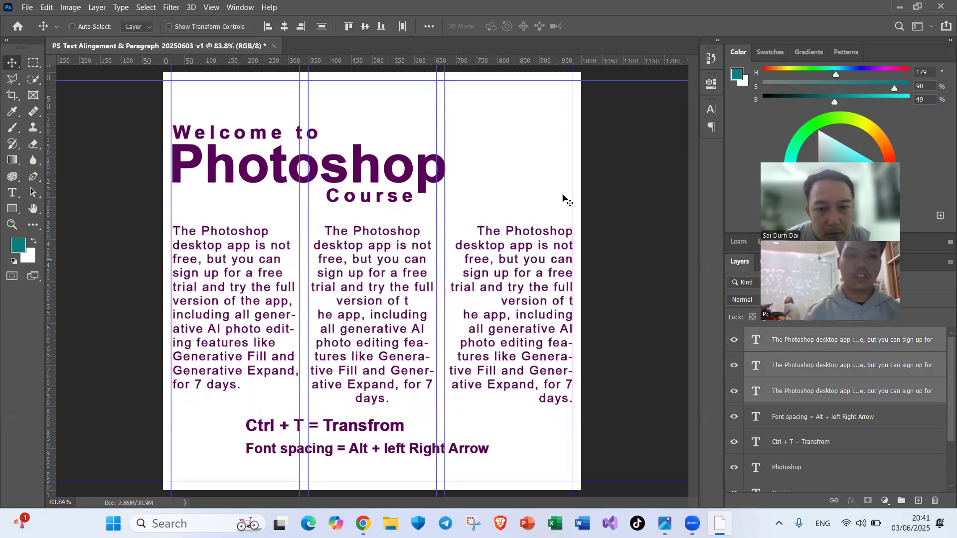
ctrl+click(548, 174)
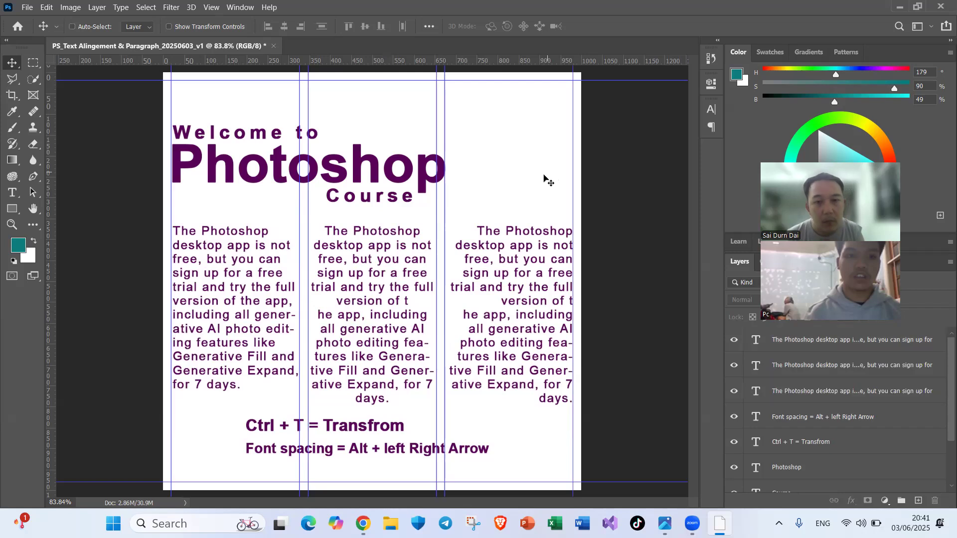